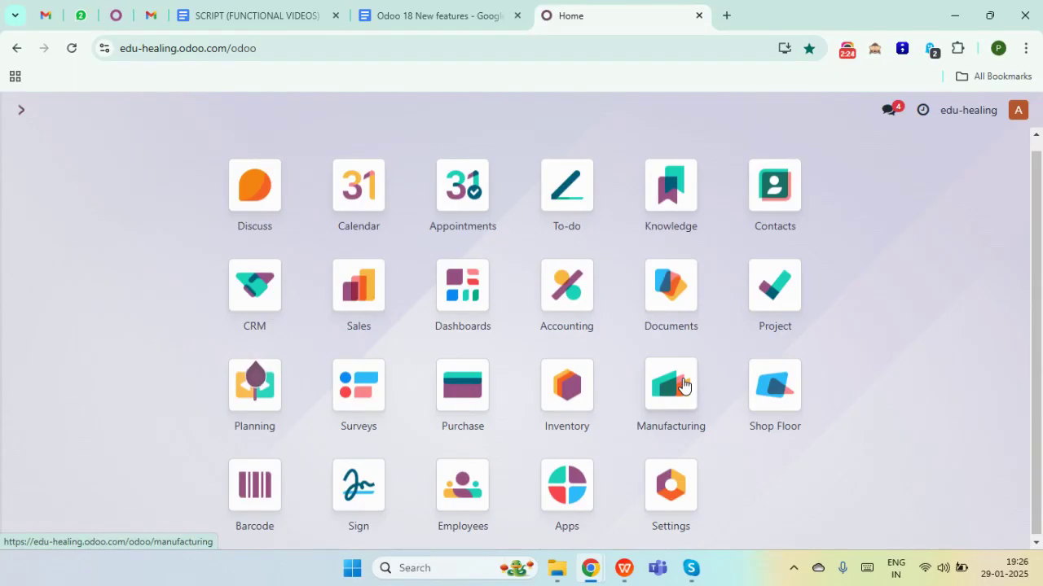
Step: Check in Manufacturing settings that Master Production Schedule is enabled
{"action": "left_click", "coordinate": [683, 383]}
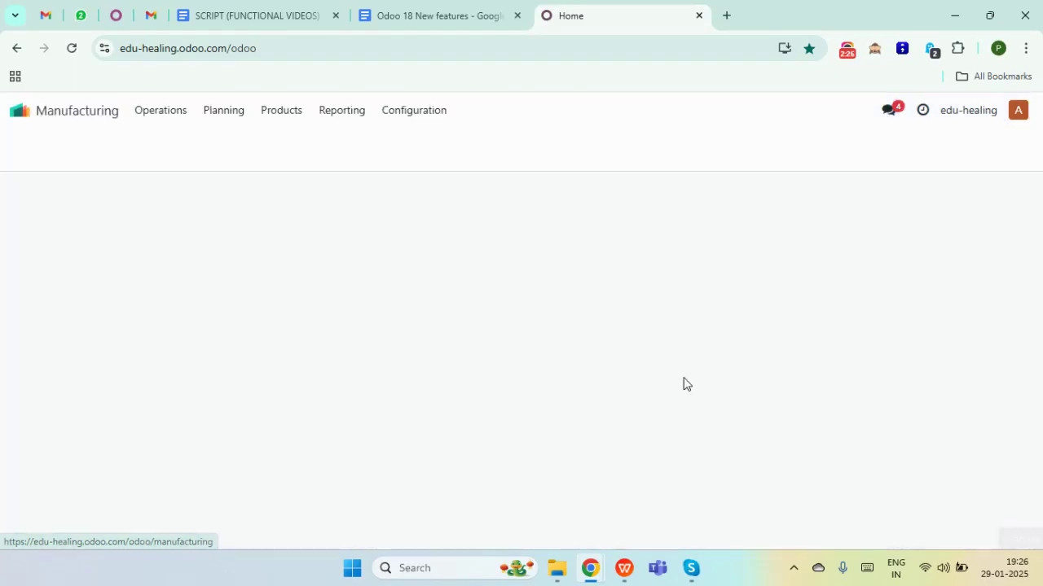
{"action": "left_click", "coordinate": [405, 114]}
{"action": "left_click", "coordinate": [422, 145]}
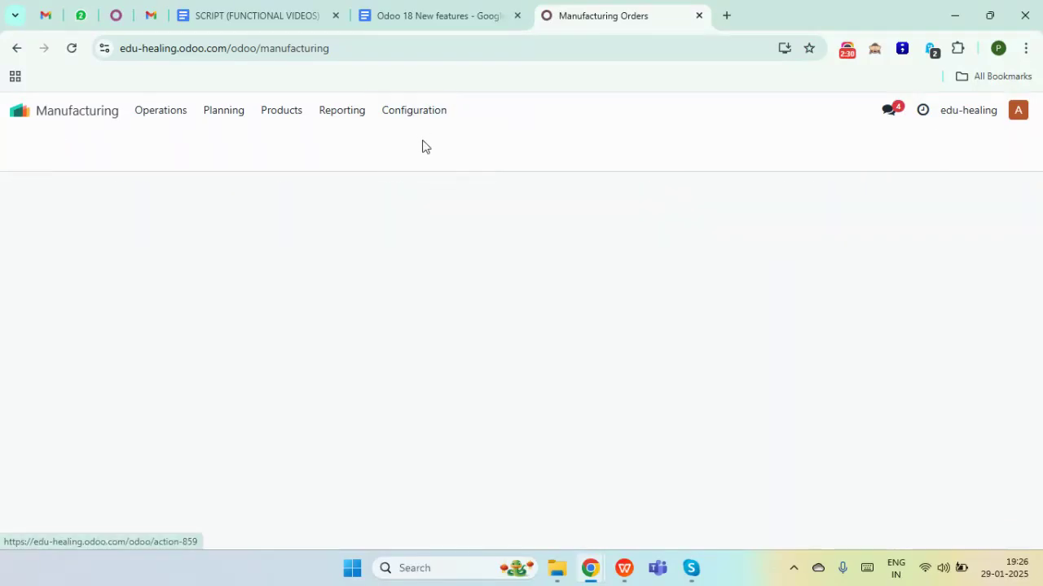
{"action": "scroll", "coordinate": [428, 261], "scroll_direction": "down", "scroll_amount": 4}
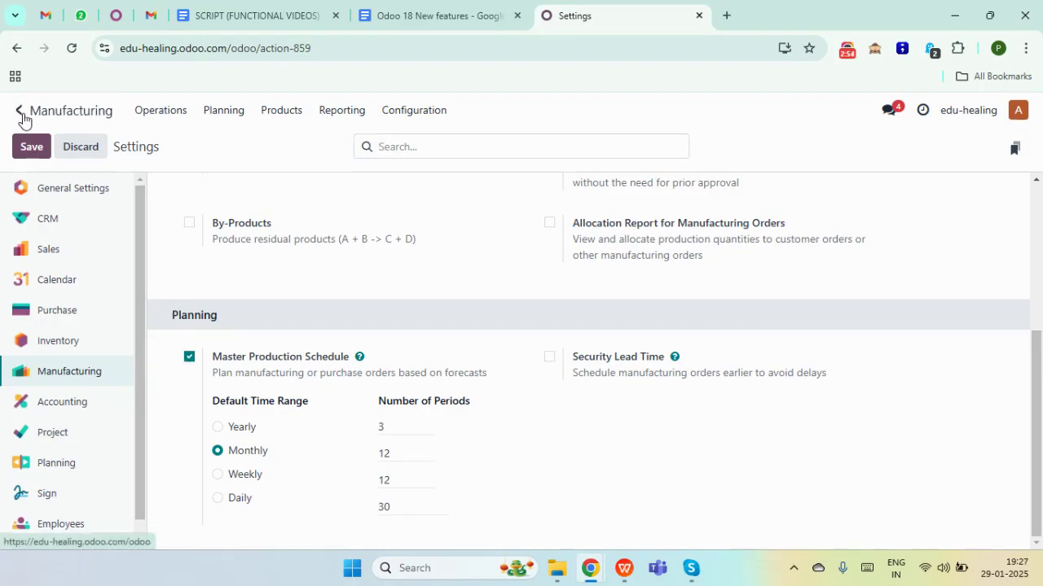
Step: Create and save a new product named 'Desk Lamp'
{"action": "left_click", "coordinate": [275, 120]}
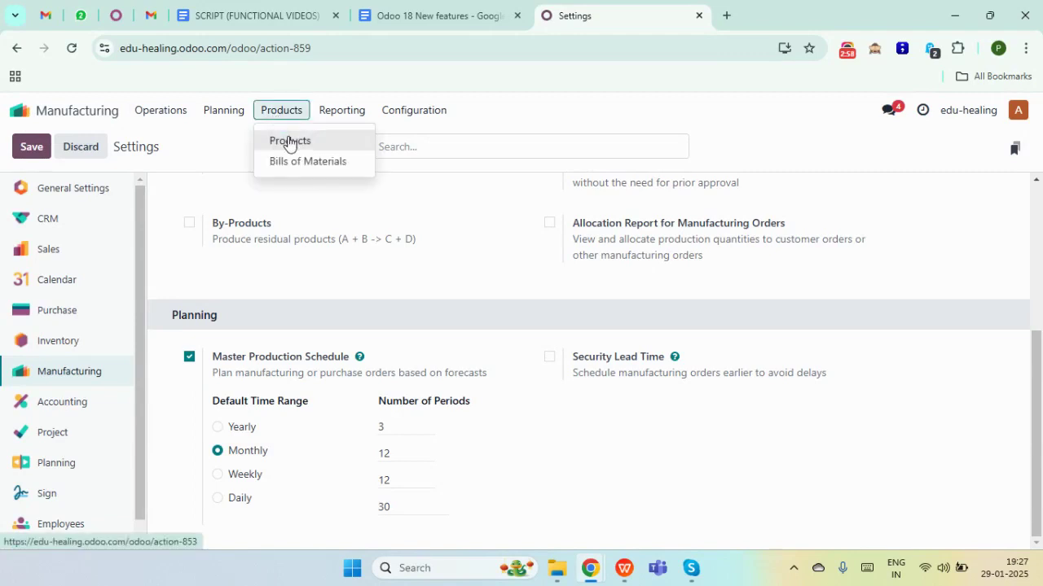
{"action": "left_click", "coordinate": [288, 141]}
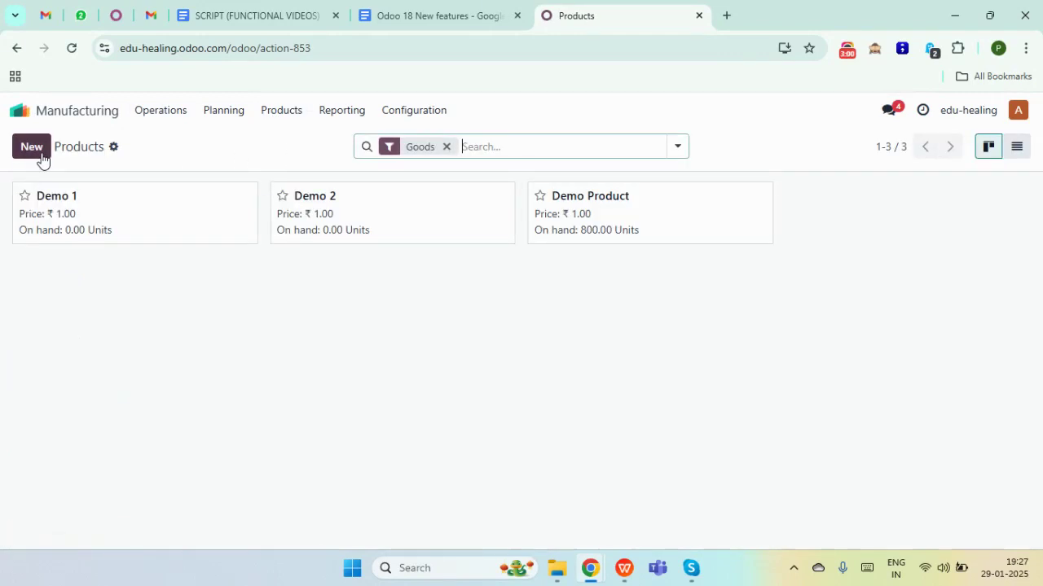
{"action": "left_click", "coordinate": [42, 159]}
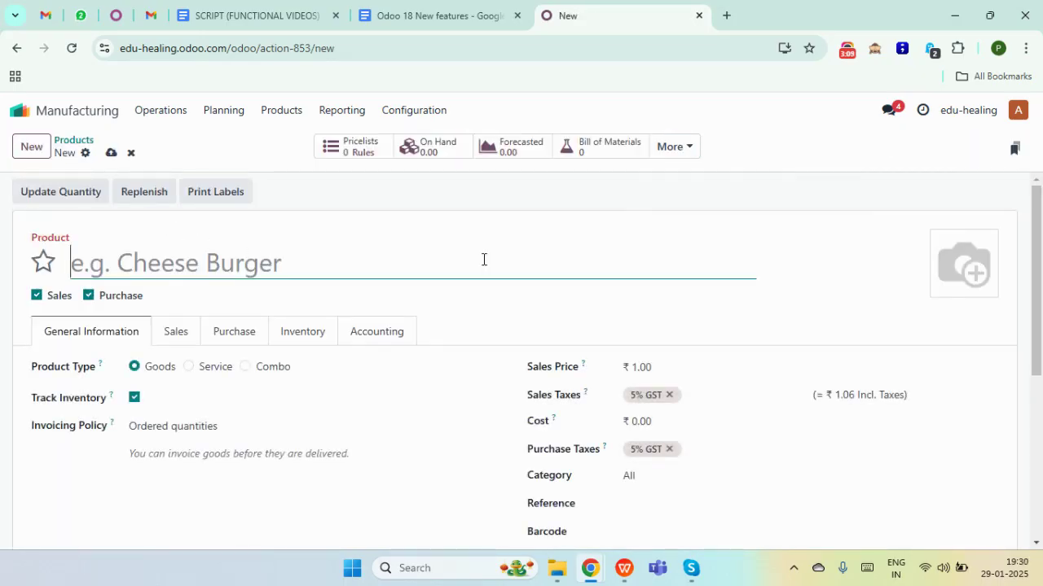
{"action": "type", "text": "Desk Lamp"}
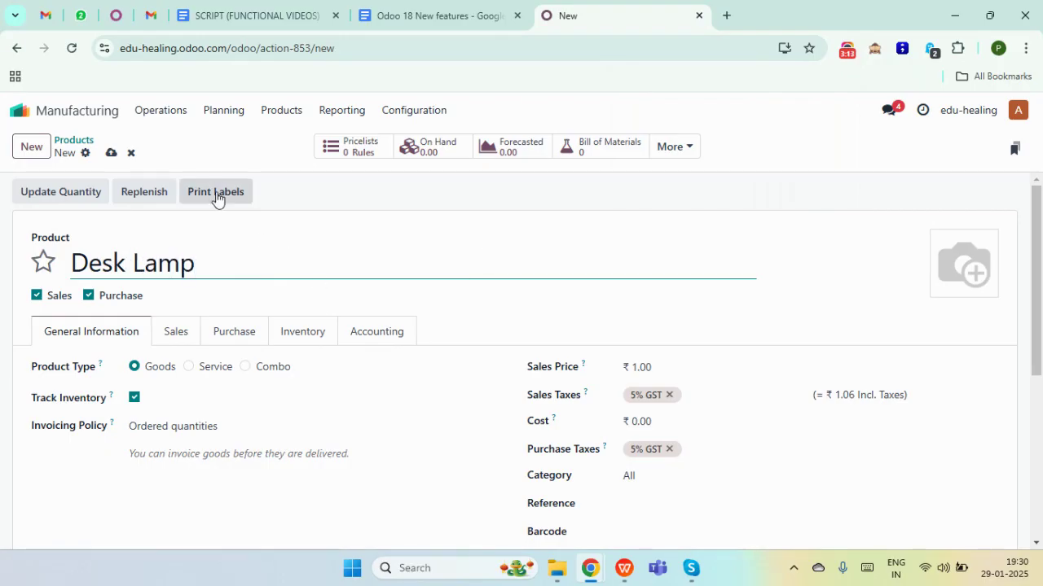
{"action": "left_click", "coordinate": [111, 153]}
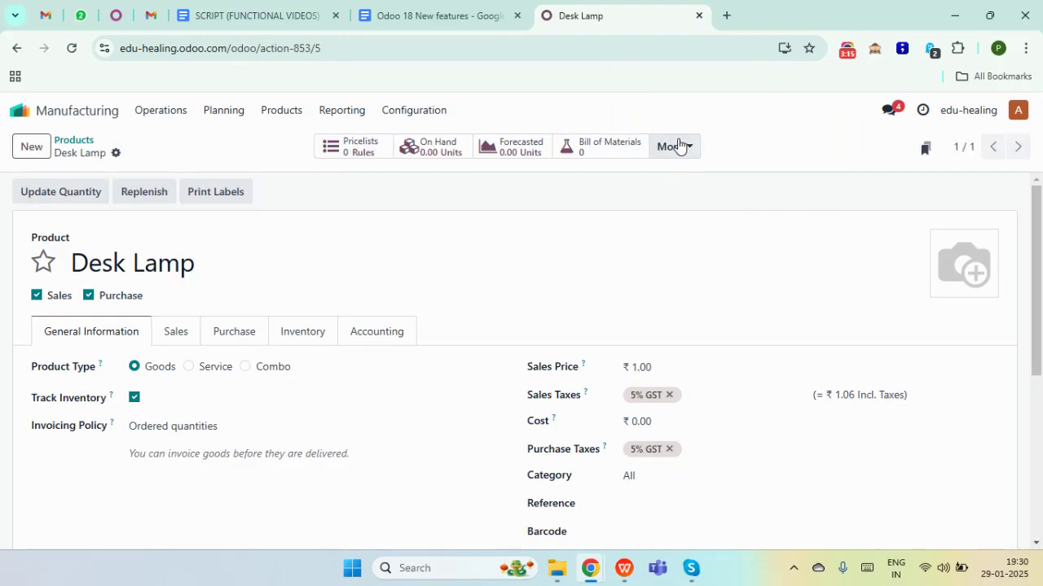
Step: Save a new Desk Lamp bill of materials with newly created components Lamp shade and Light bulb, quantity 1 each
{"action": "left_click", "coordinate": [609, 152]}
{"action": "left_click", "coordinate": [34, 148]}
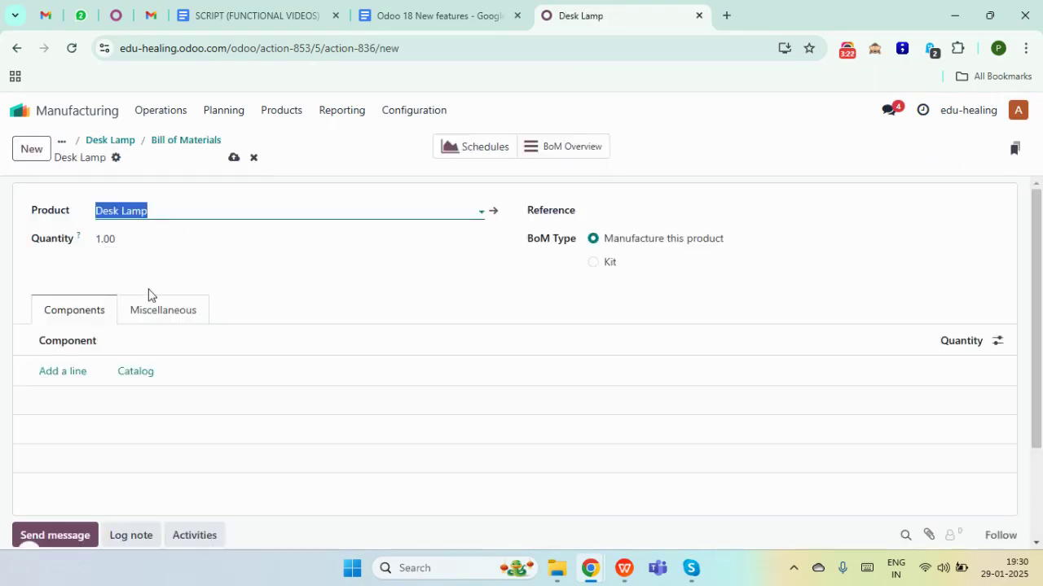
{"action": "left_click", "coordinate": [76, 372]}
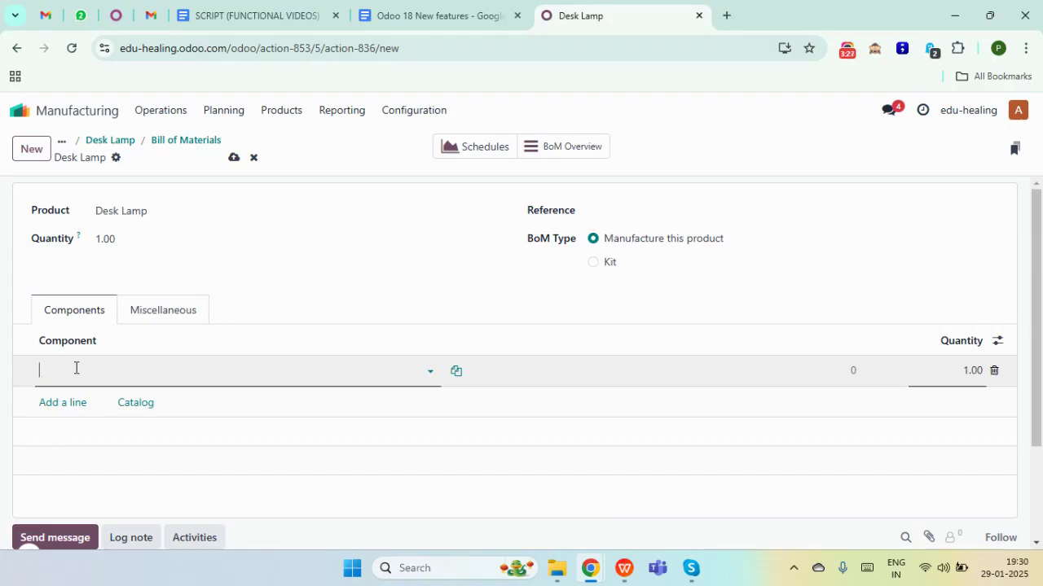
{"action": "type", "text": "Lamp s"}
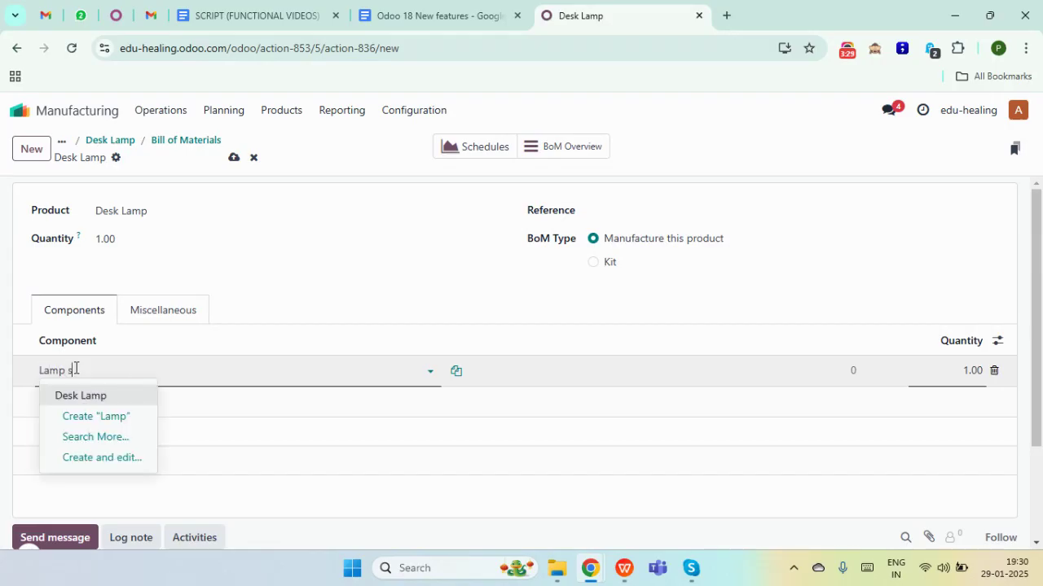
{"action": "type", "text": "hade"}
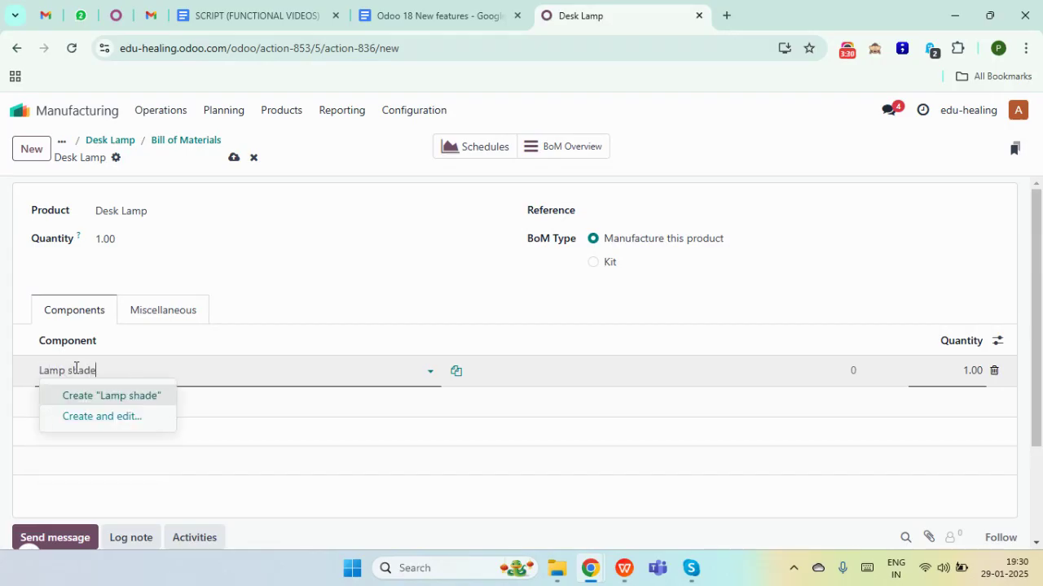
{"action": "left_click", "coordinate": [124, 396]}
{"action": "left_click", "coordinate": [50, 402]}
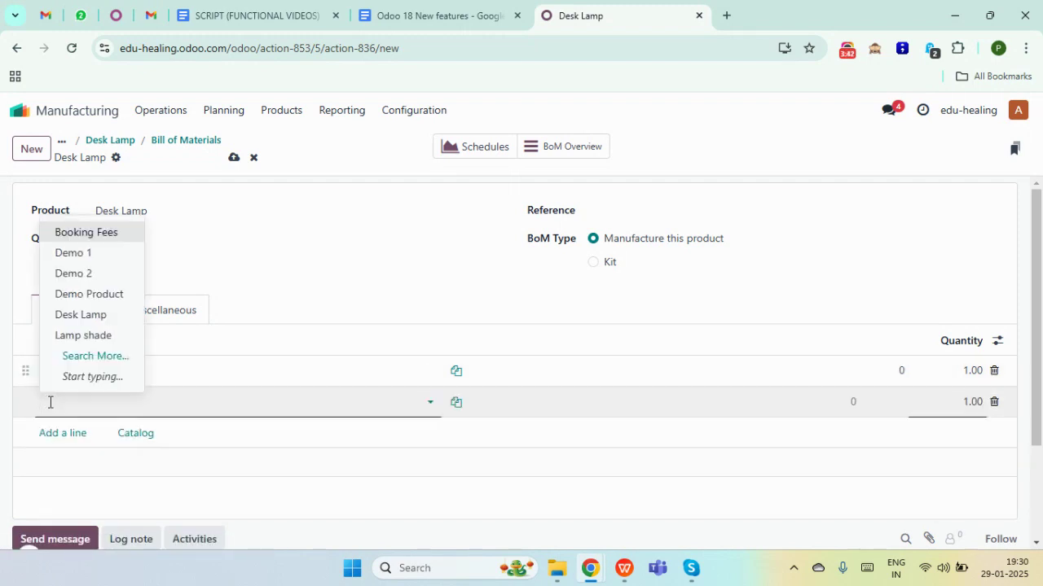
{"action": "type", "text": "Light bulb"}
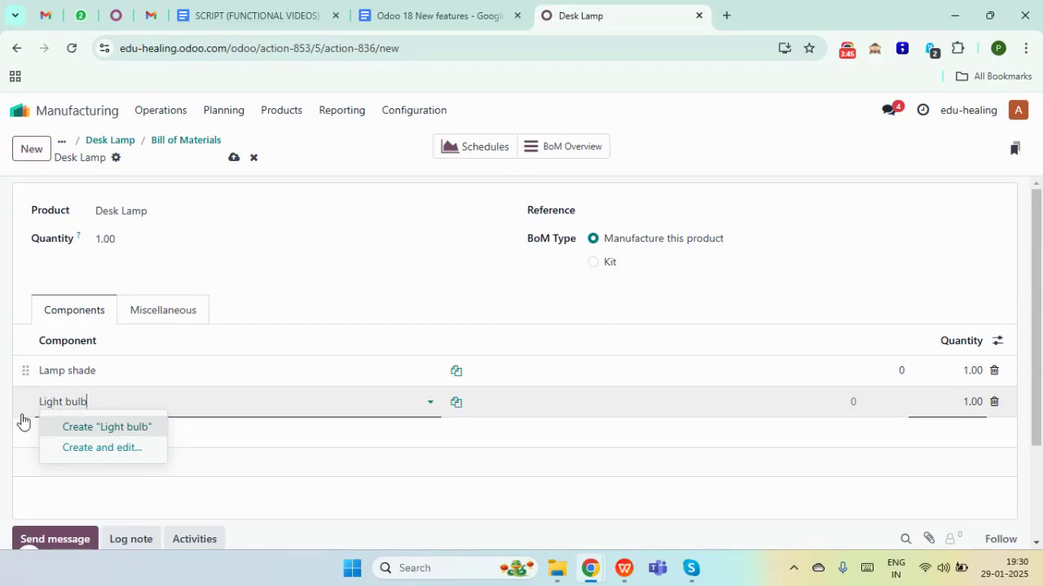
{"action": "left_click", "coordinate": [94, 427]}
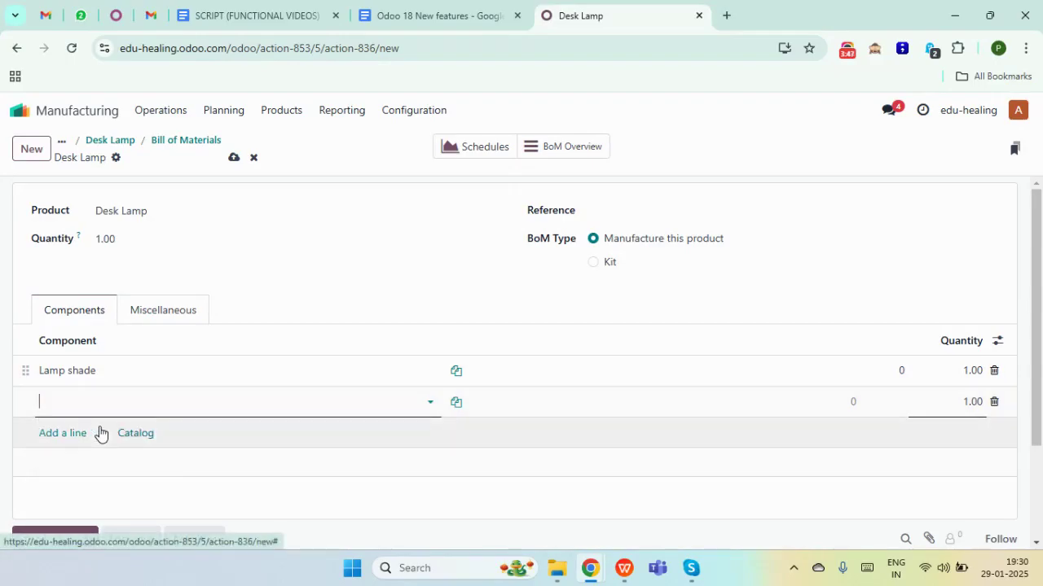
{"action": "left_click", "coordinate": [233, 162]}
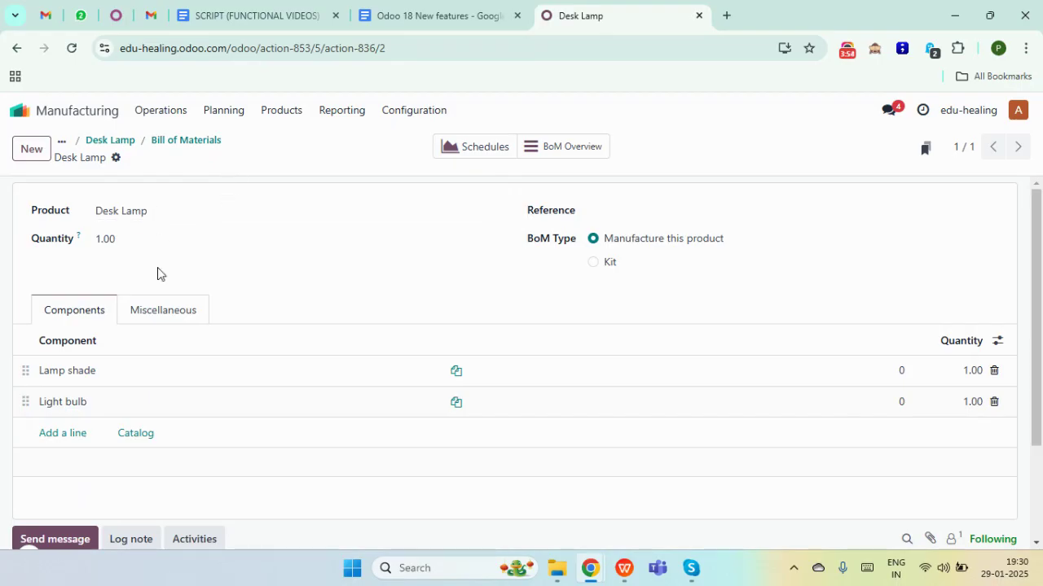
Step: Set Desk Lamp's routes to Replenish on Order (MTO) and Manufacture, clear Buy, and reopen its BoM
{"action": "left_click", "coordinate": [229, 216]}
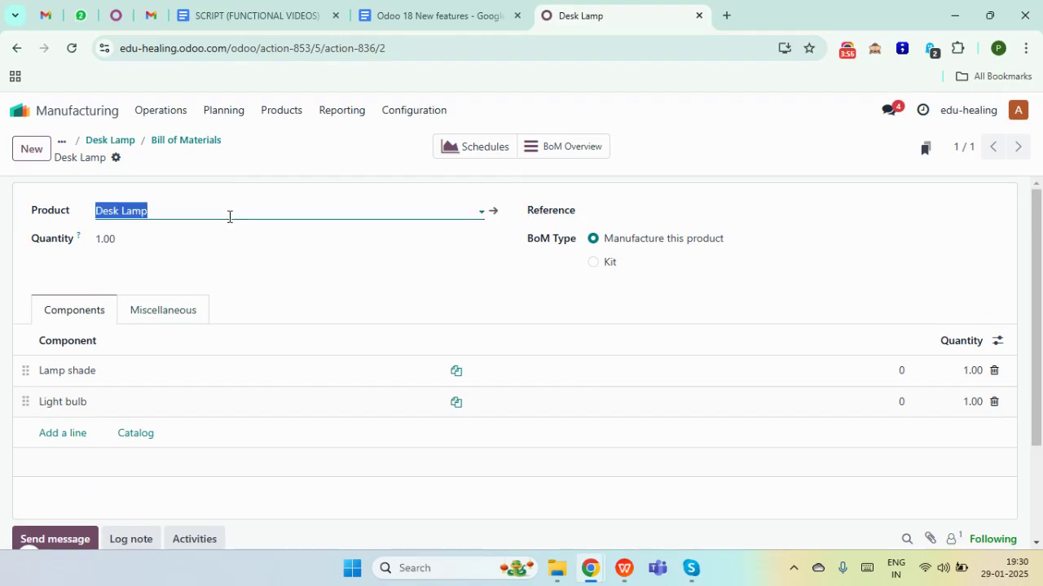
{"action": "left_click", "coordinate": [493, 212]}
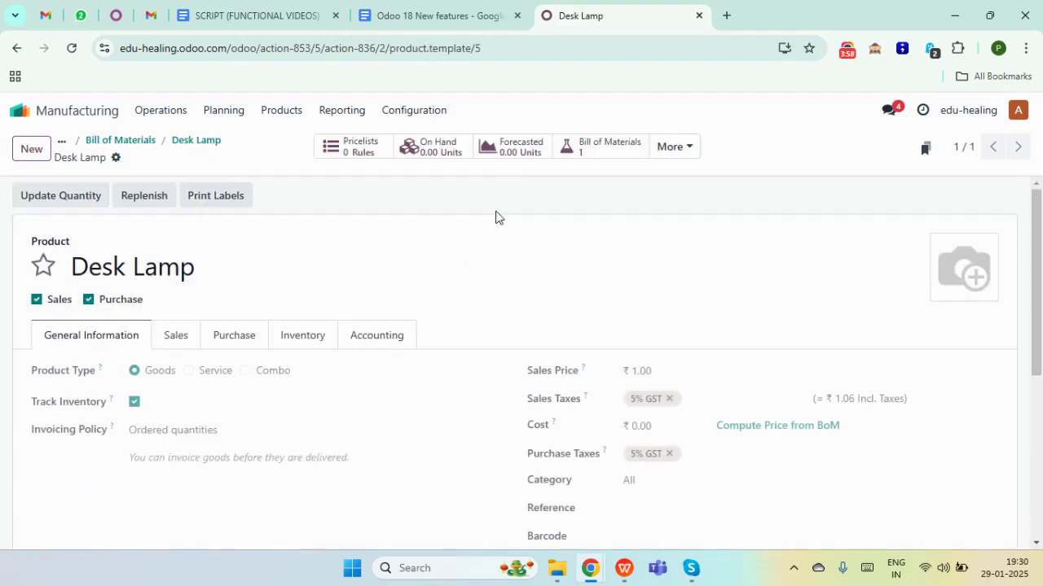
{"action": "left_click", "coordinate": [301, 345]}
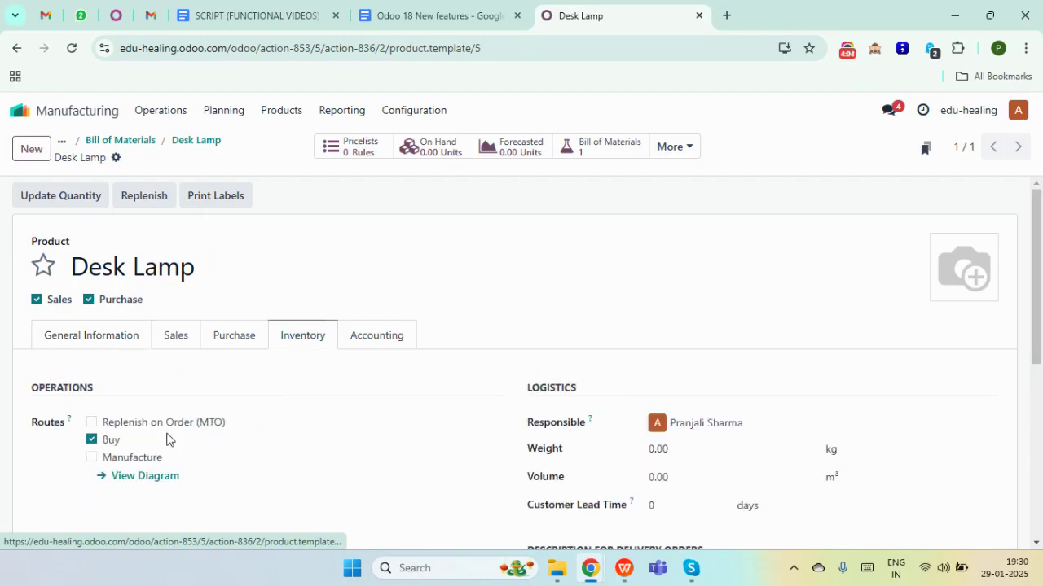
{"action": "left_click", "coordinate": [91, 422]}
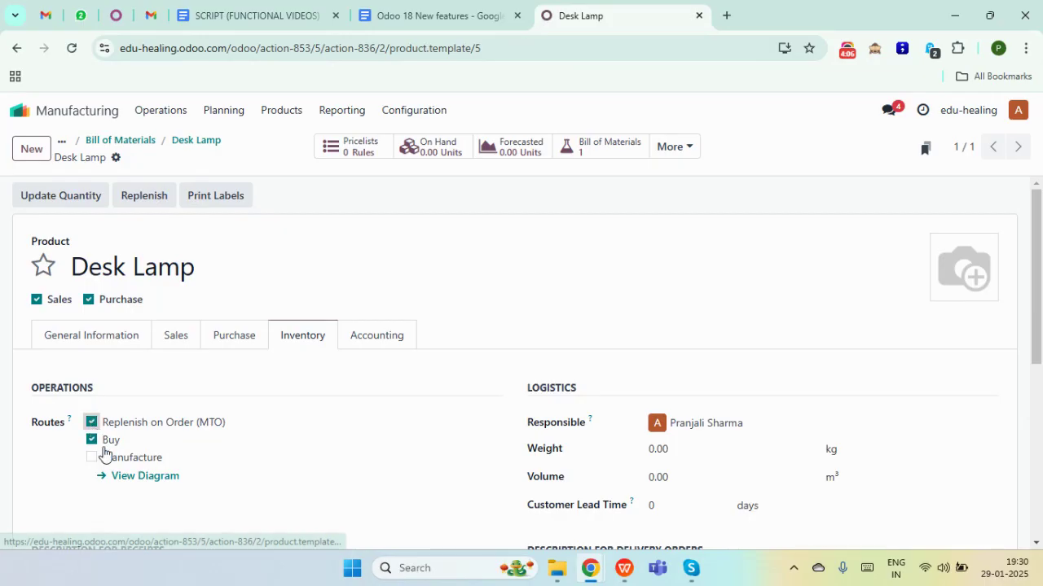
{"action": "left_click", "coordinate": [91, 457]}
{"action": "left_click", "coordinate": [91, 440]}
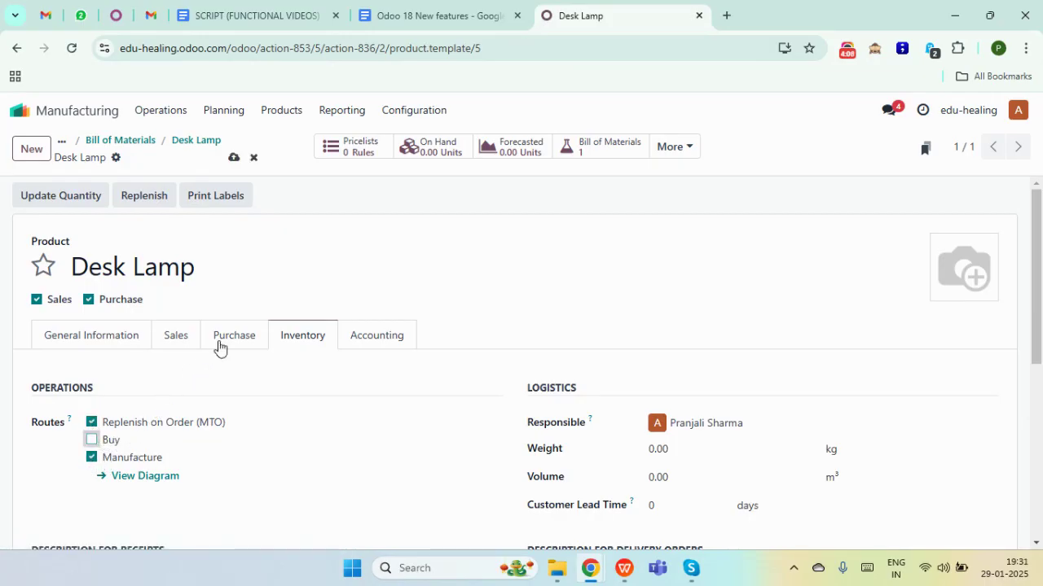
{"action": "left_click", "coordinate": [234, 158]}
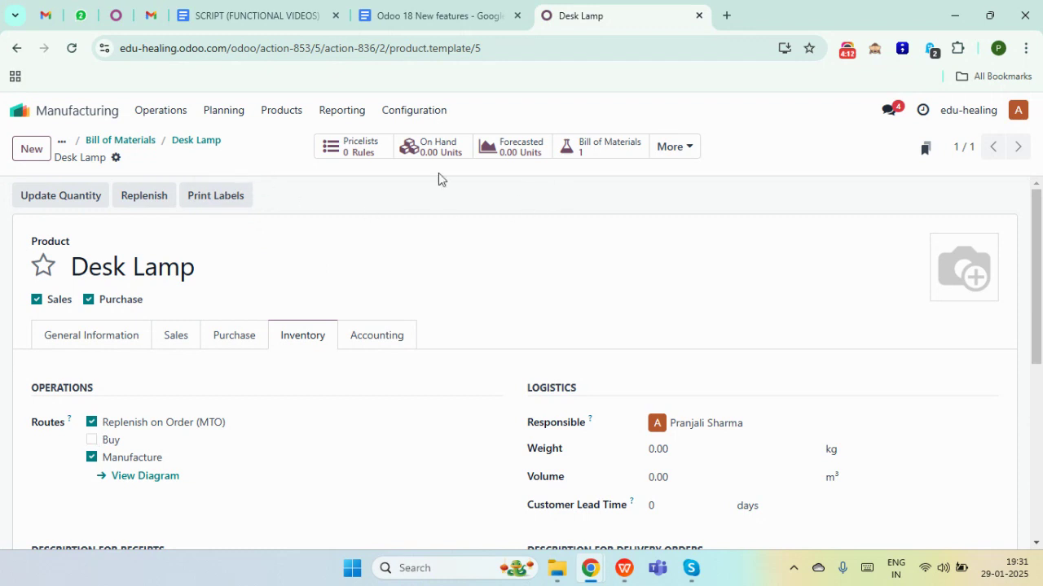
{"action": "left_click", "coordinate": [146, 144]}
{"action": "left_click", "coordinate": [125, 213]}
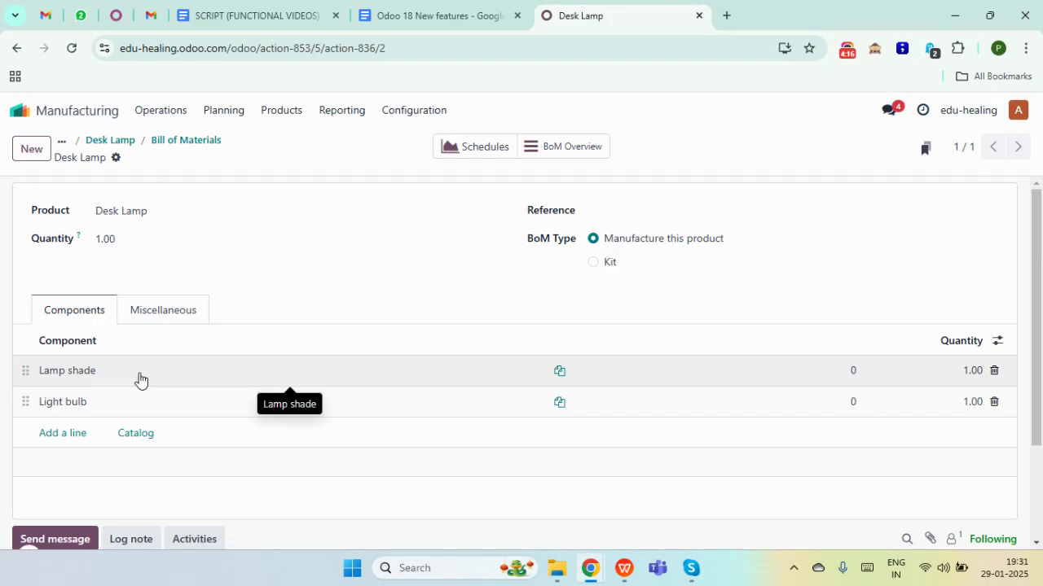
Step: Enable the Replenish on Order (MTO) route on the Lamp shade product and save
{"action": "left_click", "coordinate": [139, 379]}
{"action": "left_click", "coordinate": [532, 373]}
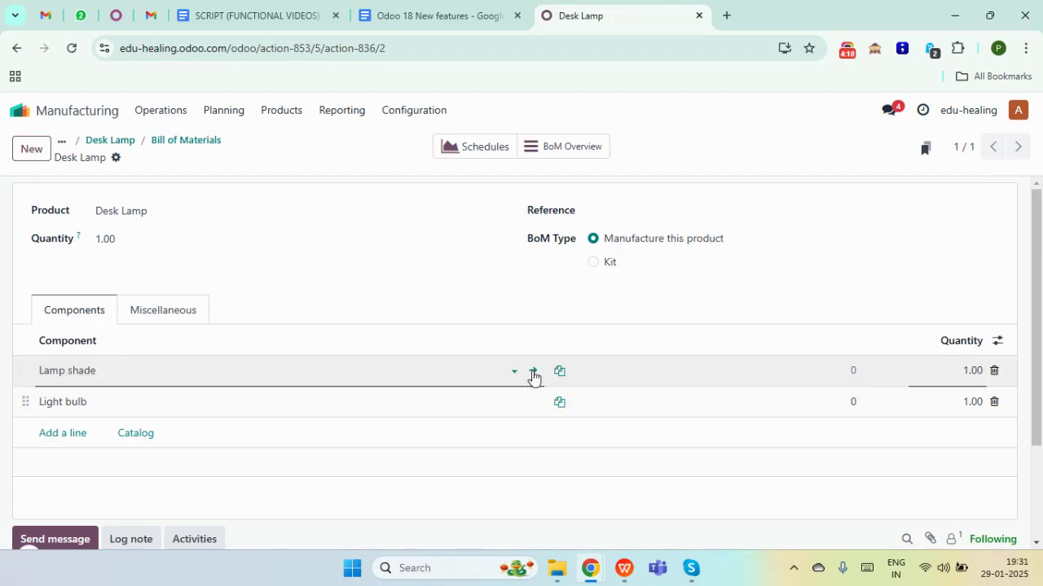
{"action": "left_click", "coordinate": [299, 341]}
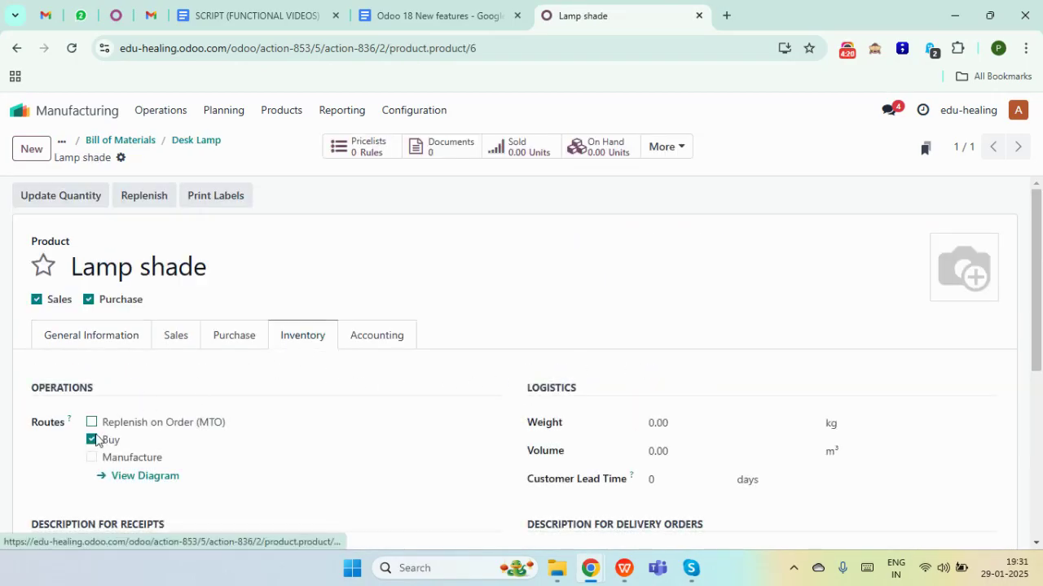
{"action": "left_click", "coordinate": [92, 422]}
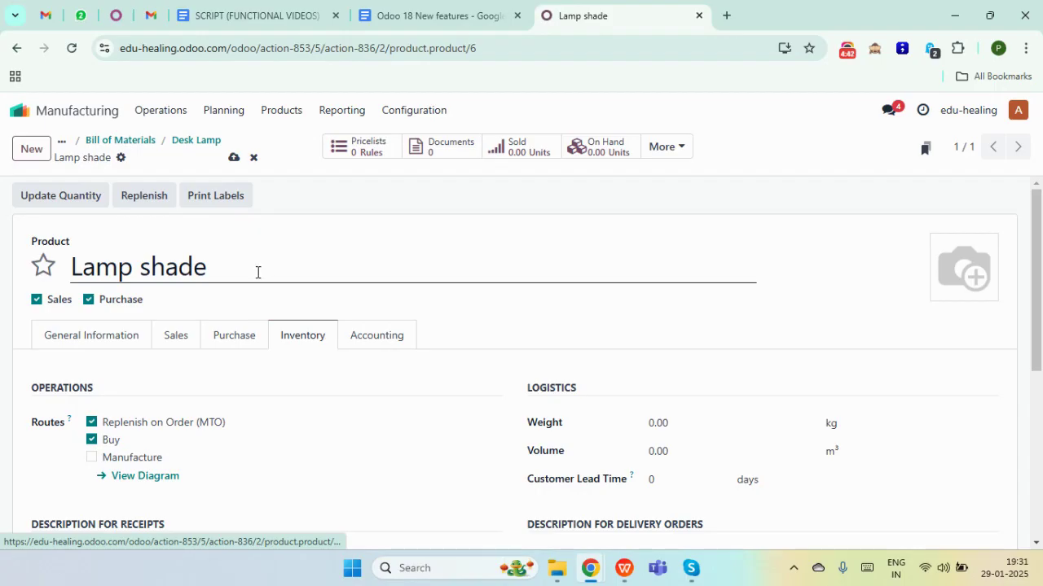
{"action": "left_click", "coordinate": [234, 157]}
Step: Add a vendor line to Lamp shade, save, and reopen the Desk Lamp bill of materials
{"action": "left_click", "coordinate": [235, 337]}
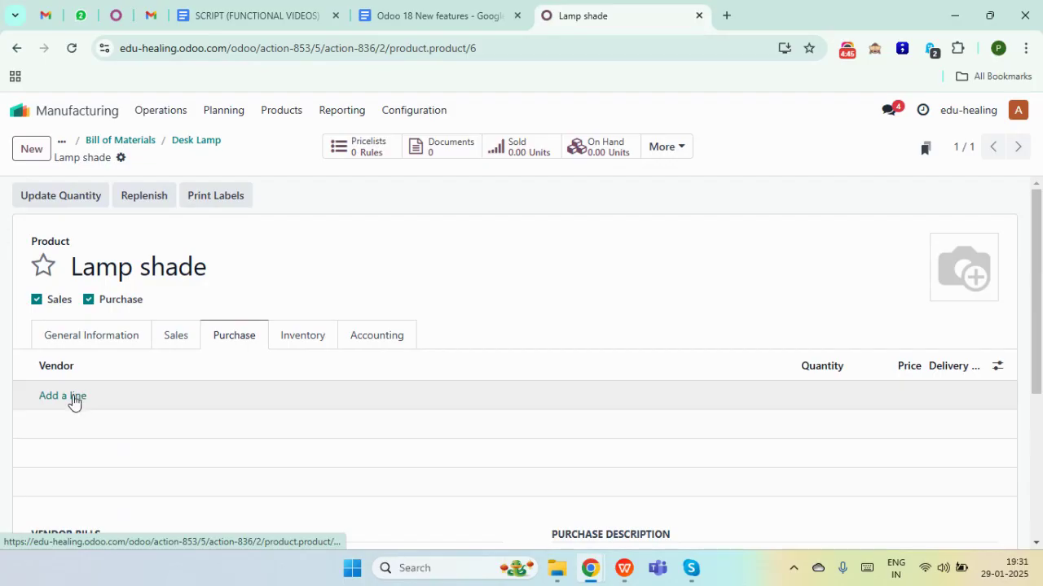
{"action": "left_click", "coordinate": [78, 396]}
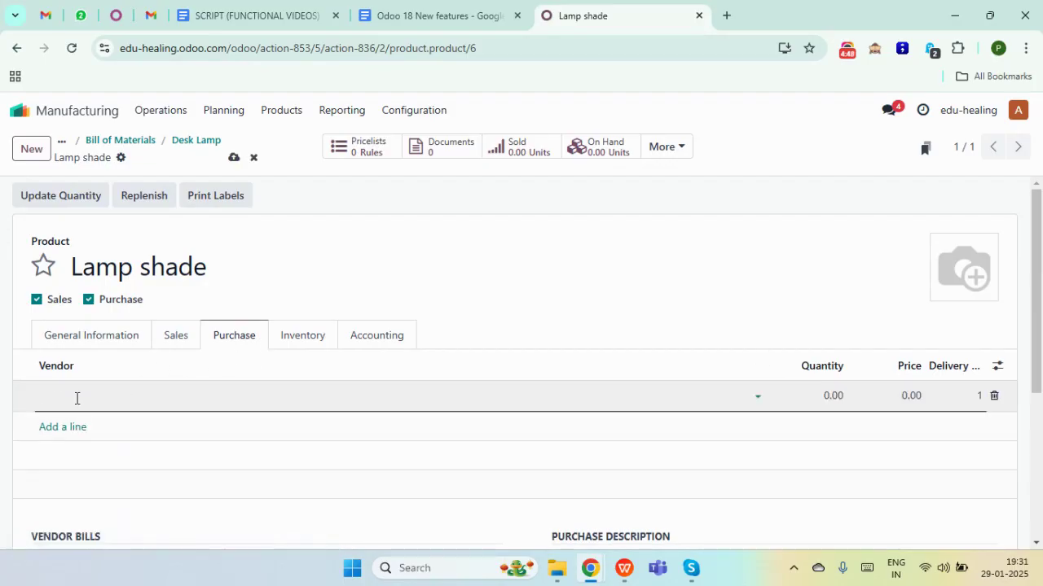
{"action": "left_click", "coordinate": [76, 396]}
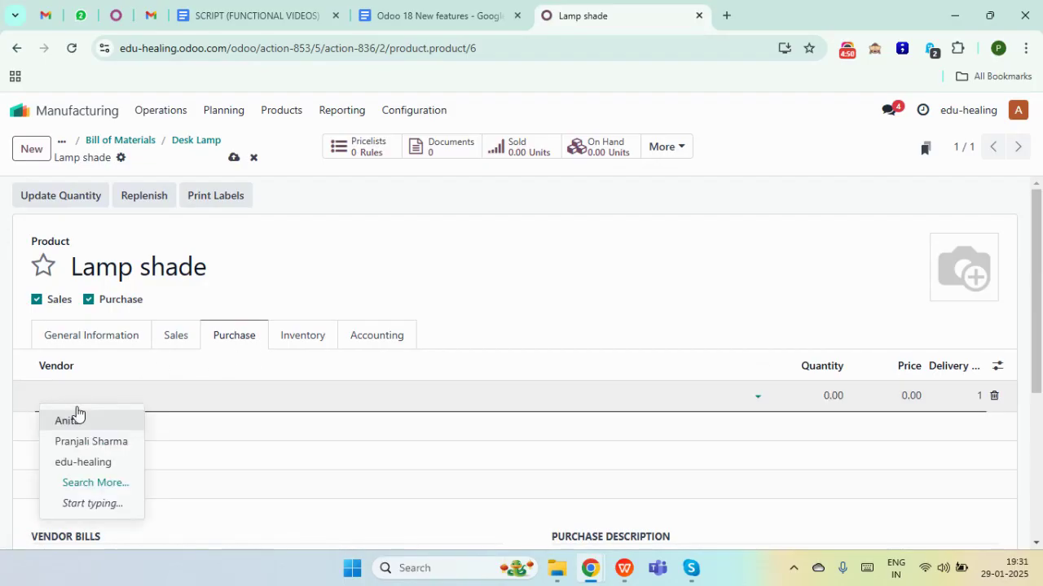
{"action": "left_click", "coordinate": [75, 421]}
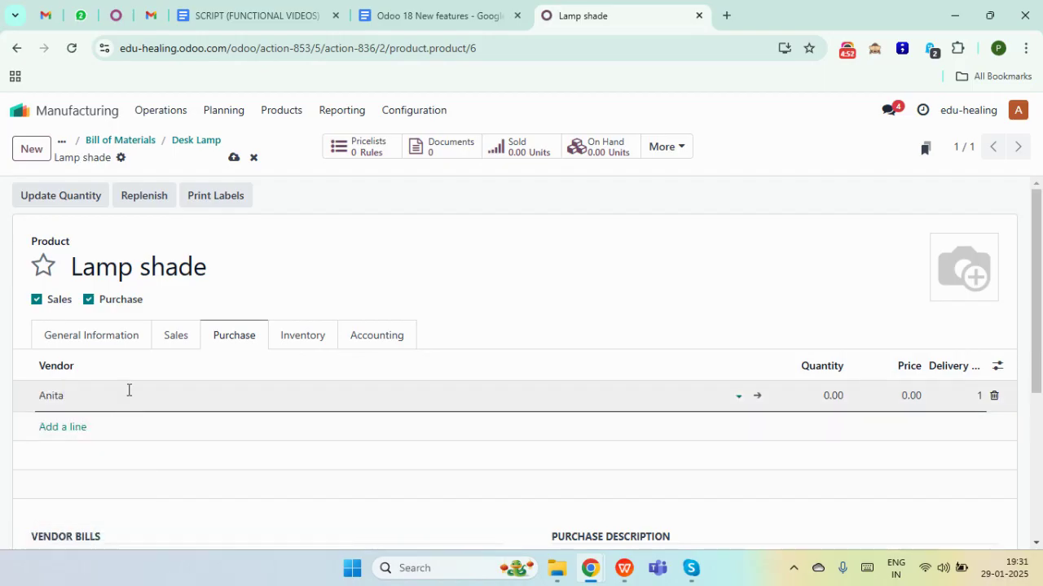
{"action": "left_click", "coordinate": [233, 159]}
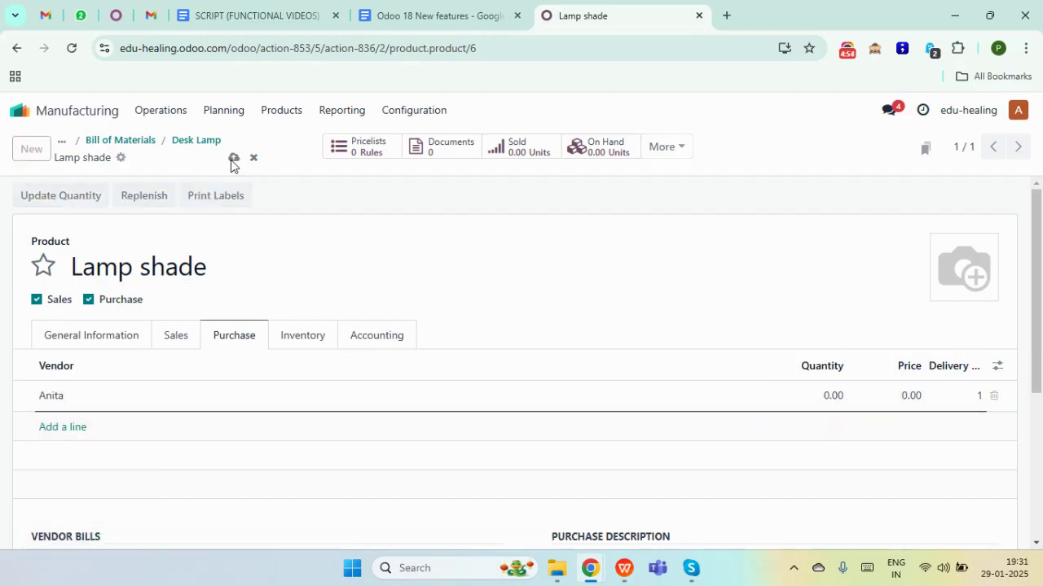
{"action": "left_click", "coordinate": [139, 145]}
{"action": "left_click", "coordinate": [122, 221]}
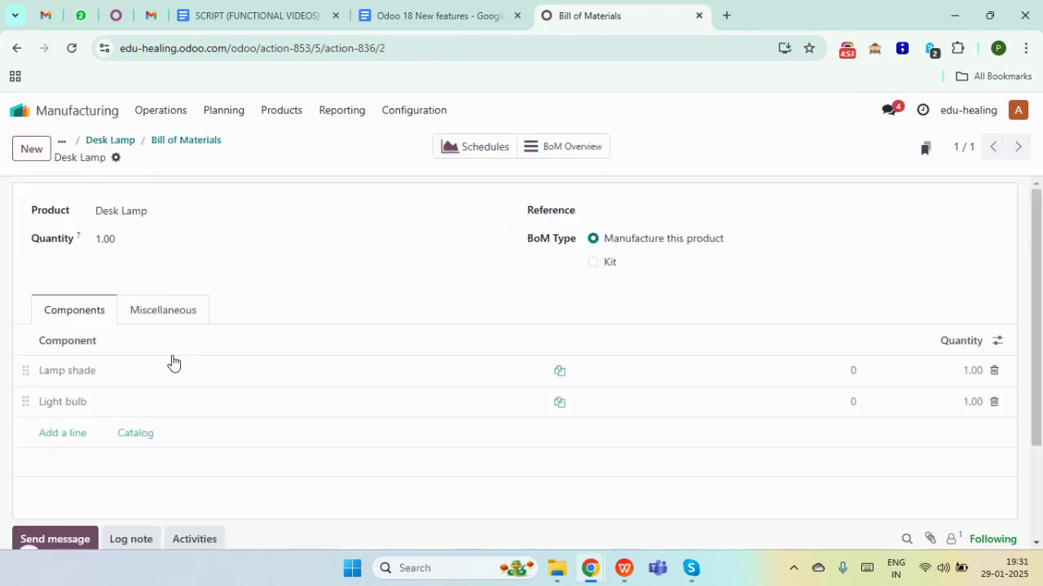
Step: Set Light bulb's routes to Replenish on Order (MTO) and Manufacture, clear Buy, and save
{"action": "left_click", "coordinate": [114, 411]}
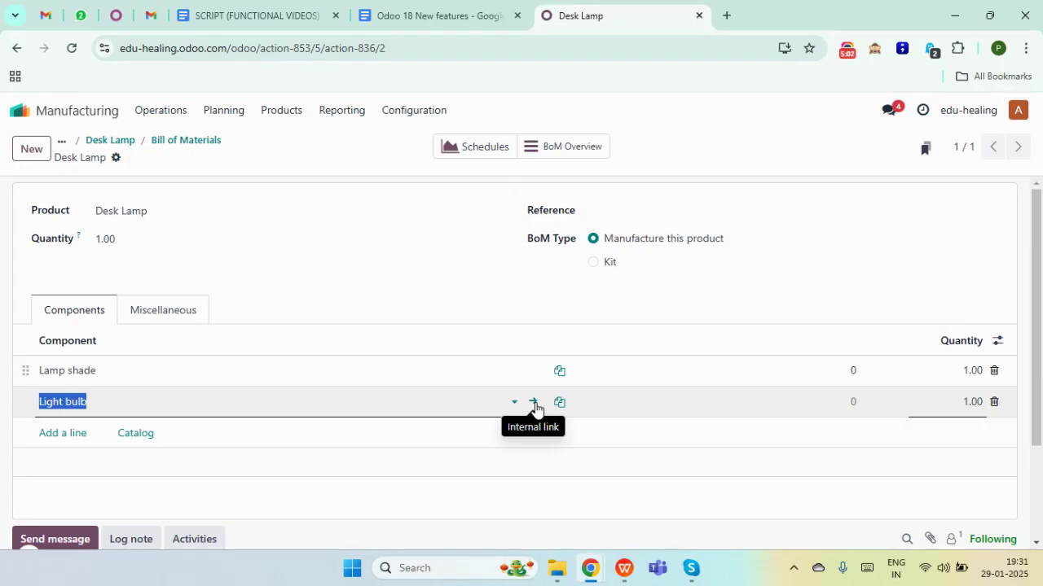
{"action": "left_click", "coordinate": [535, 402]}
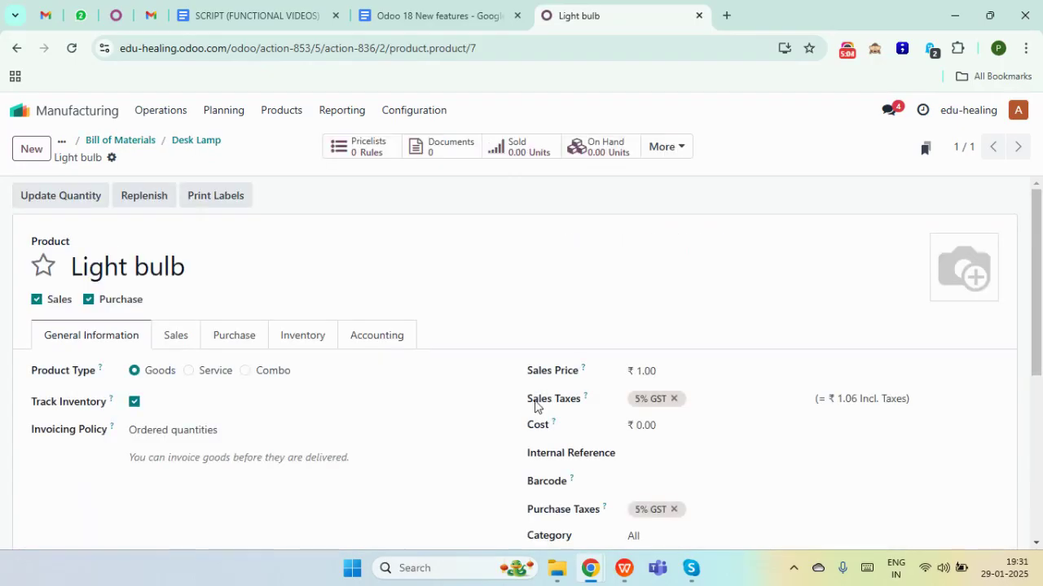
{"action": "left_click", "coordinate": [298, 342]}
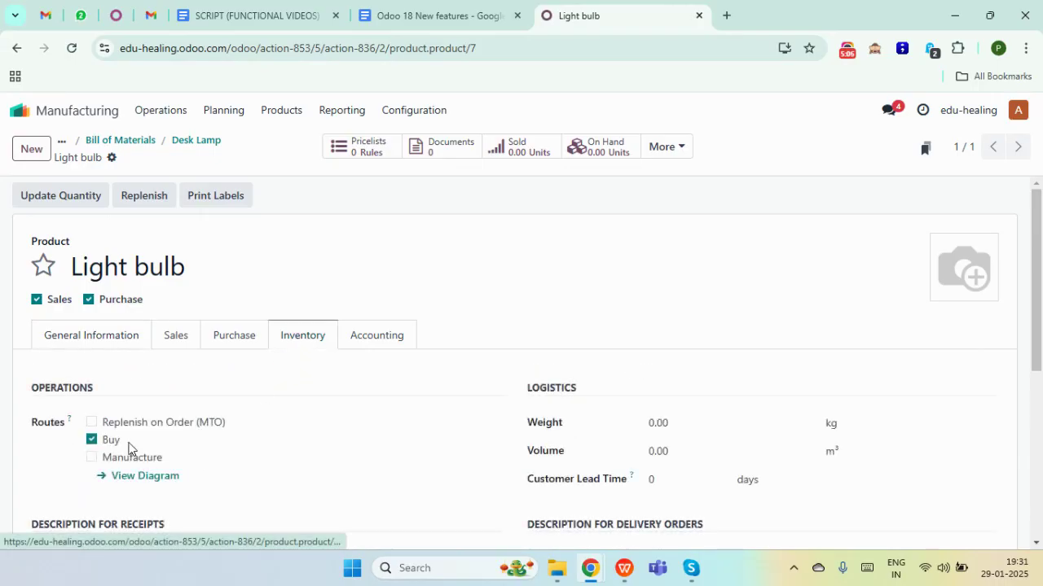
{"action": "left_click", "coordinate": [91, 423]}
{"action": "left_click", "coordinate": [91, 457]}
{"action": "left_click", "coordinate": [91, 440]}
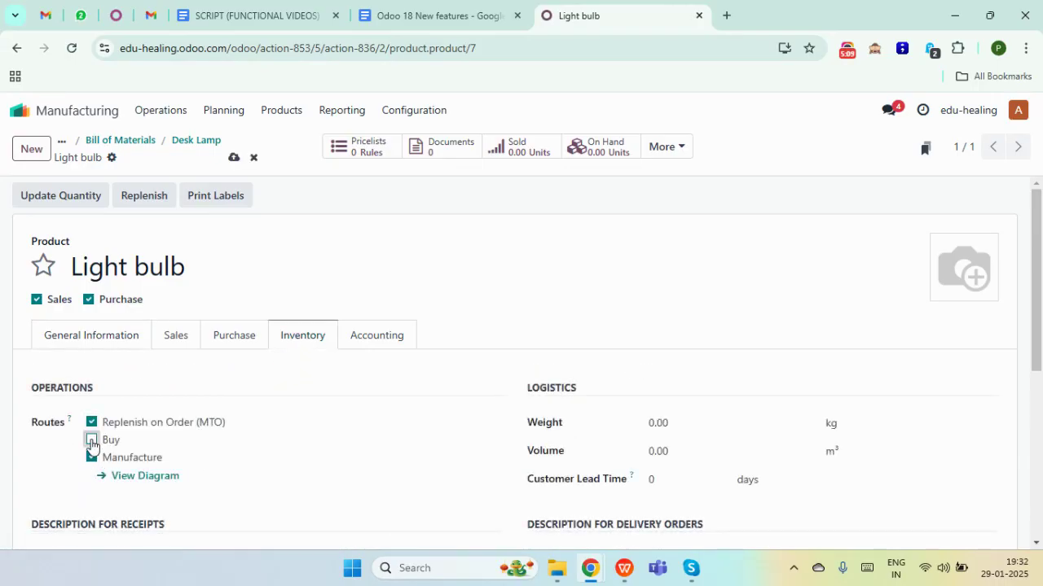
{"action": "left_click", "coordinate": [237, 163]}
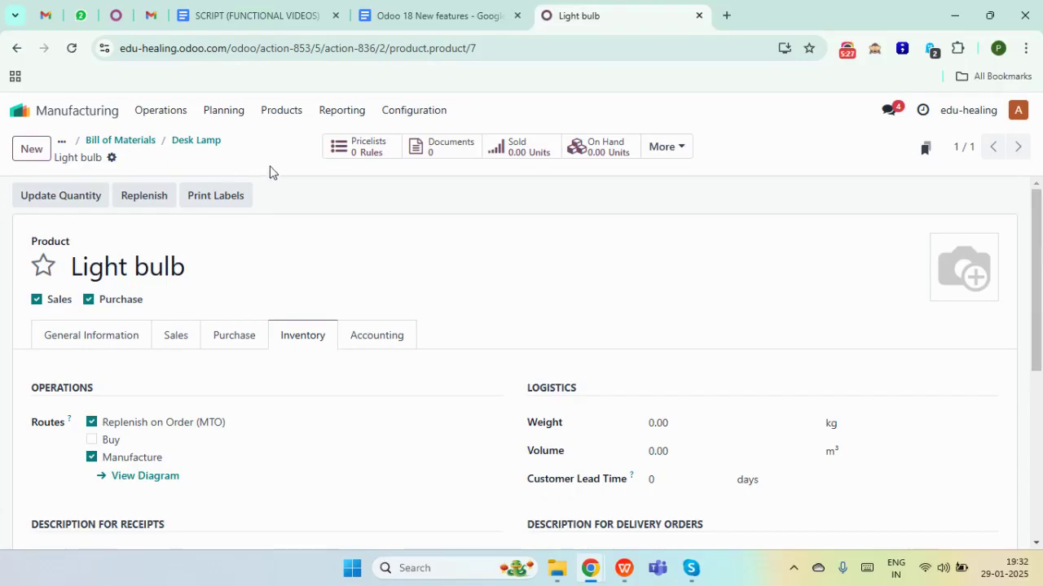
Step: Return to the bills of materials and open Planning > Master Production Schedule
{"action": "left_click", "coordinate": [120, 140]}
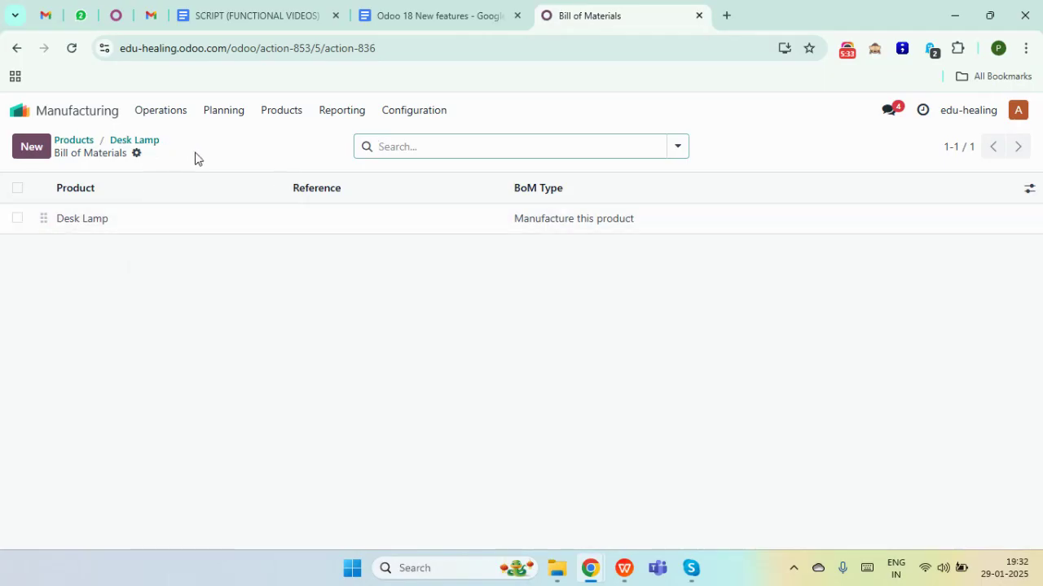
{"action": "left_click", "coordinate": [216, 124]}
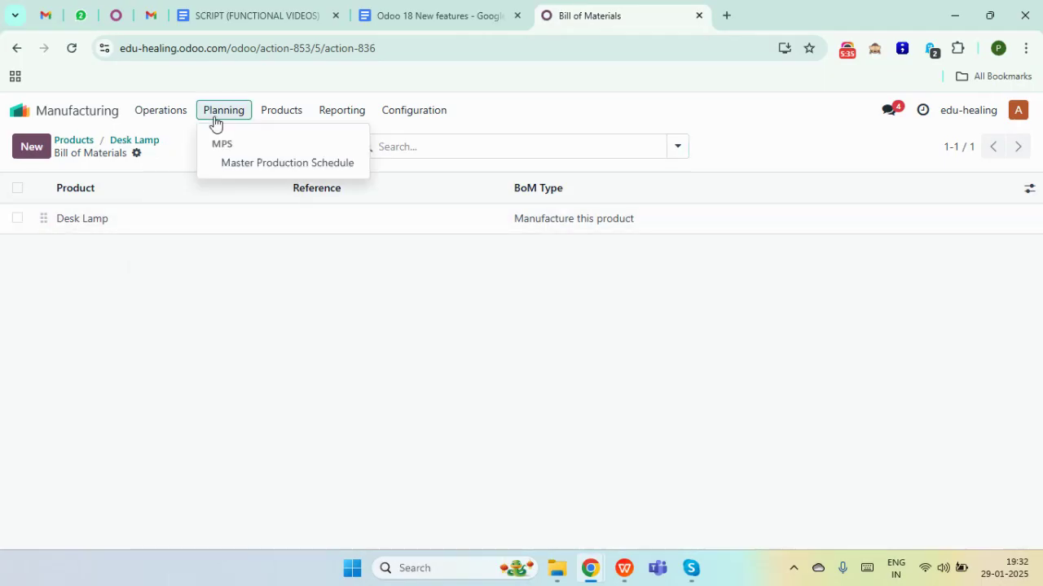
{"action": "left_click", "coordinate": [238, 167]}
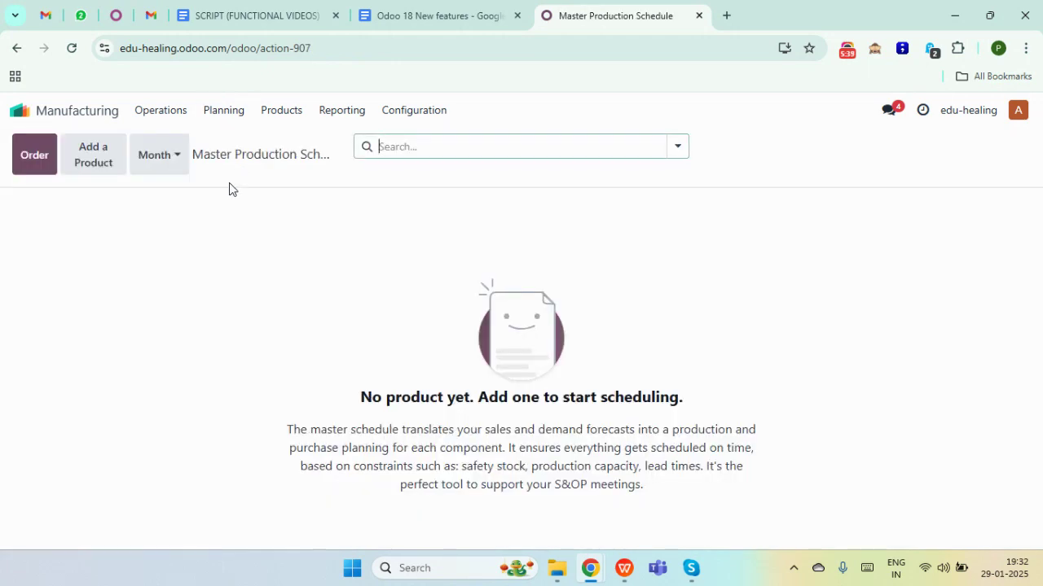
Step: Add Desk Lamp to the schedule, searching 'desk' and selecting its Desk Lamp bill of materials
{"action": "left_click", "coordinate": [96, 168]}
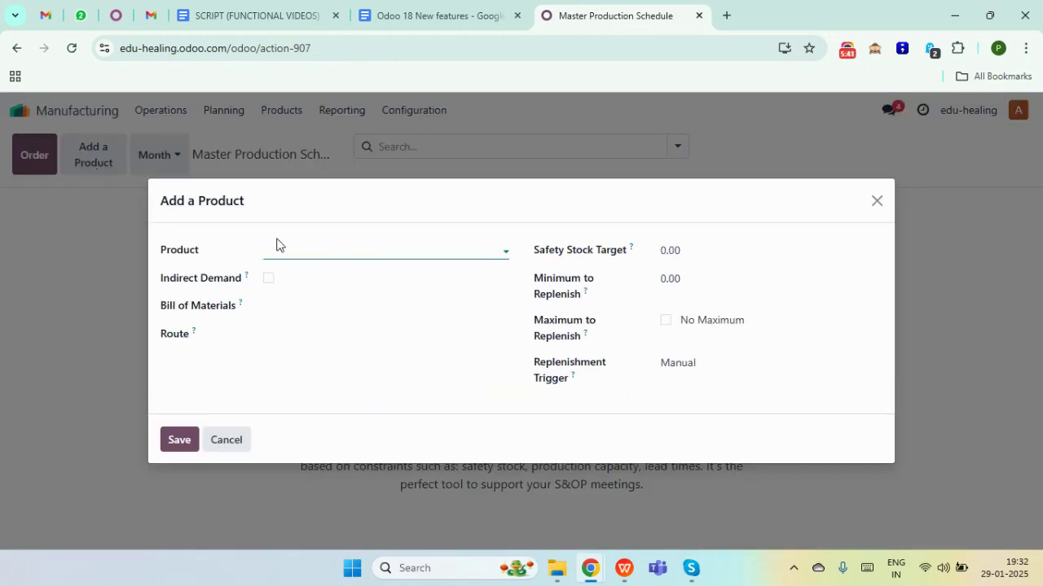
{"action": "type", "text": "desk"}
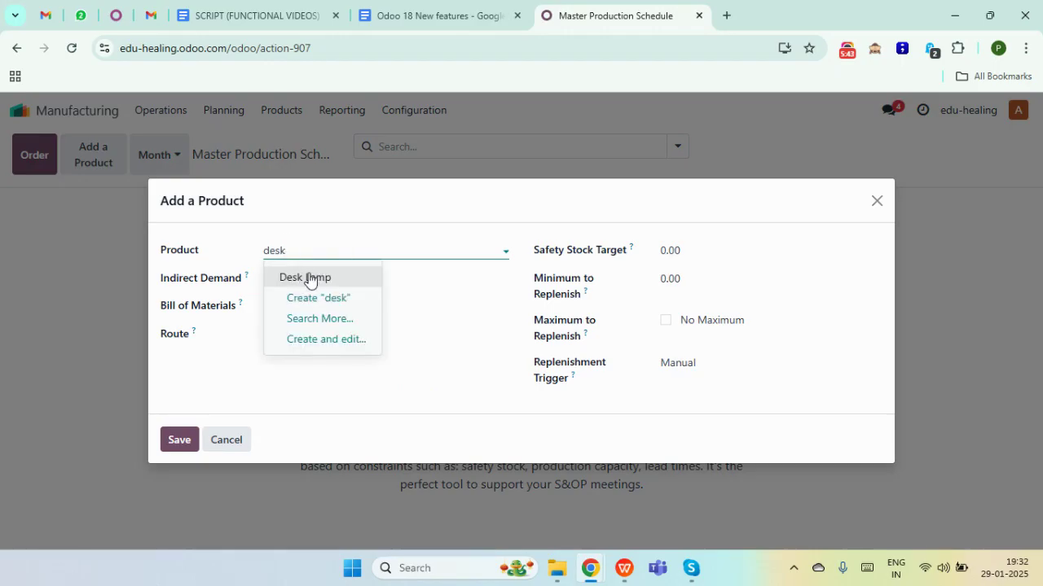
{"action": "left_click", "coordinate": [310, 277]}
{"action": "left_click", "coordinate": [290, 300]}
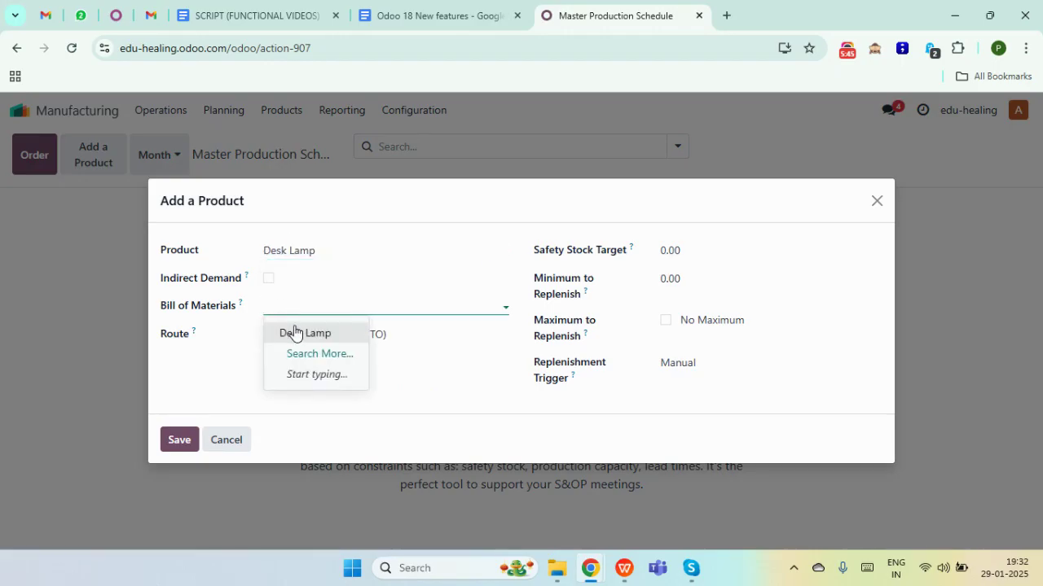
{"action": "left_click", "coordinate": [294, 331]}
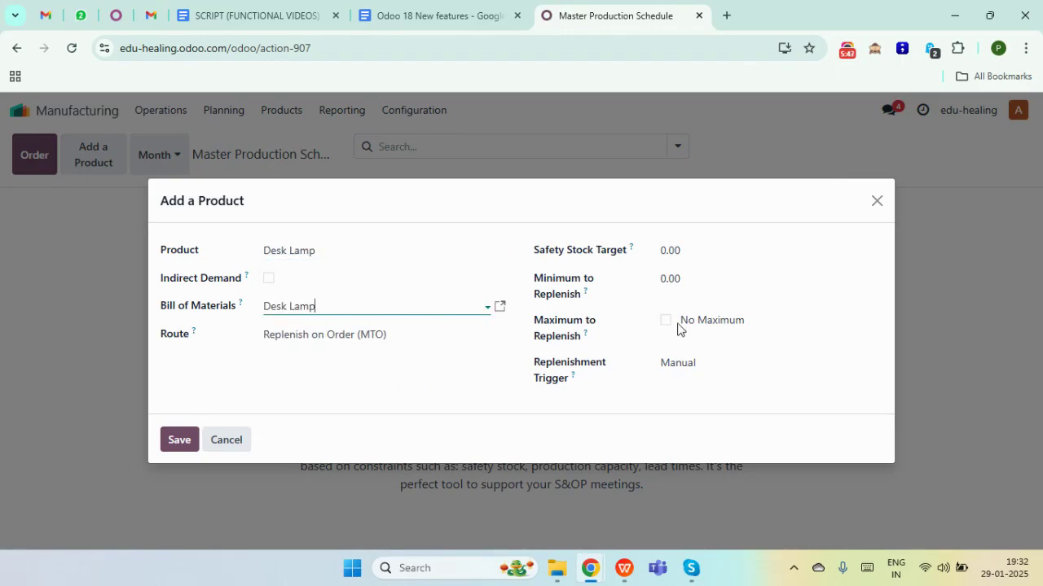
{"action": "left_click", "coordinate": [173, 443]}
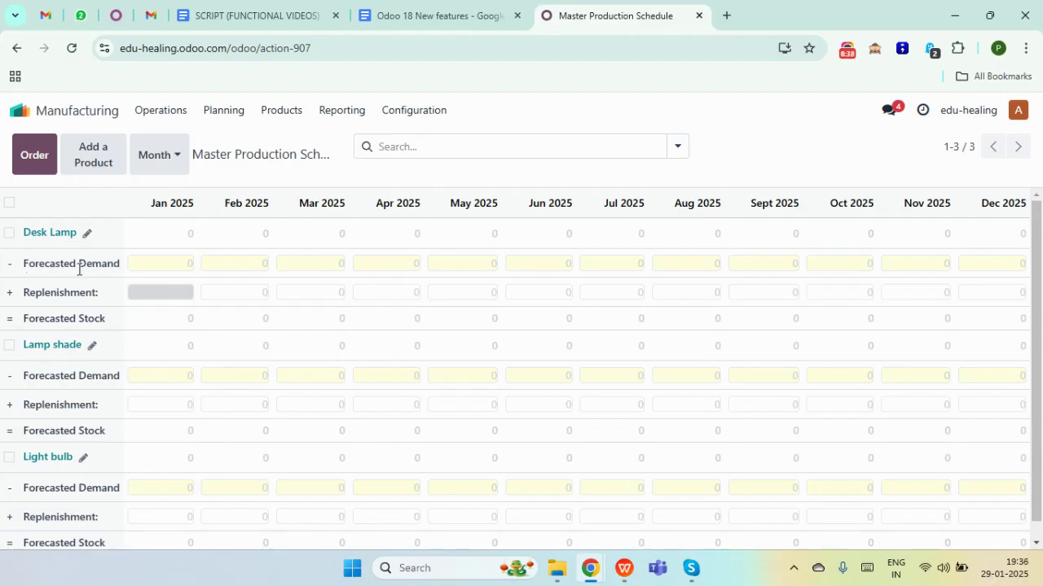
Step: Turn on the Actual Demand, Actual Demand Y-1, Actual Replenishment and Available to Promise rows
{"action": "mouse_move", "coordinate": [79, 269]}
{"action": "mouse_move", "coordinate": [76, 295]}
{"action": "left_click", "coordinate": [679, 148]}
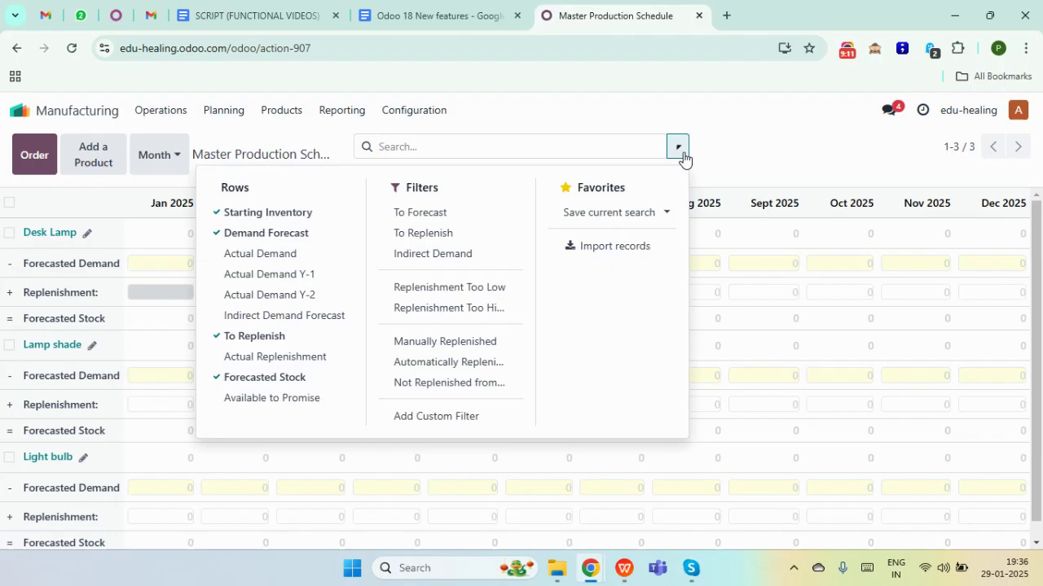
{"action": "left_click", "coordinate": [246, 263]}
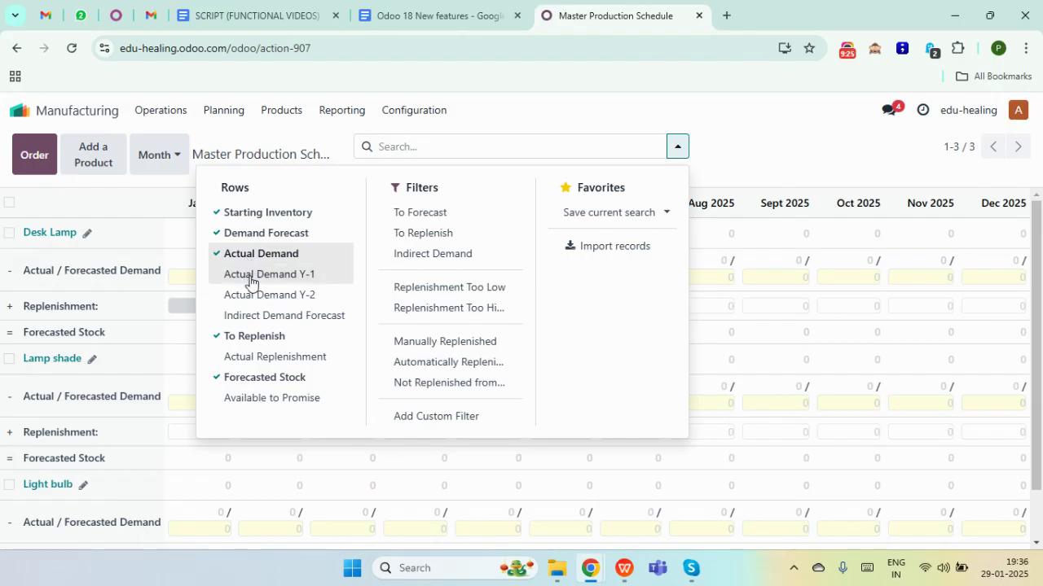
{"action": "left_click", "coordinate": [251, 282]}
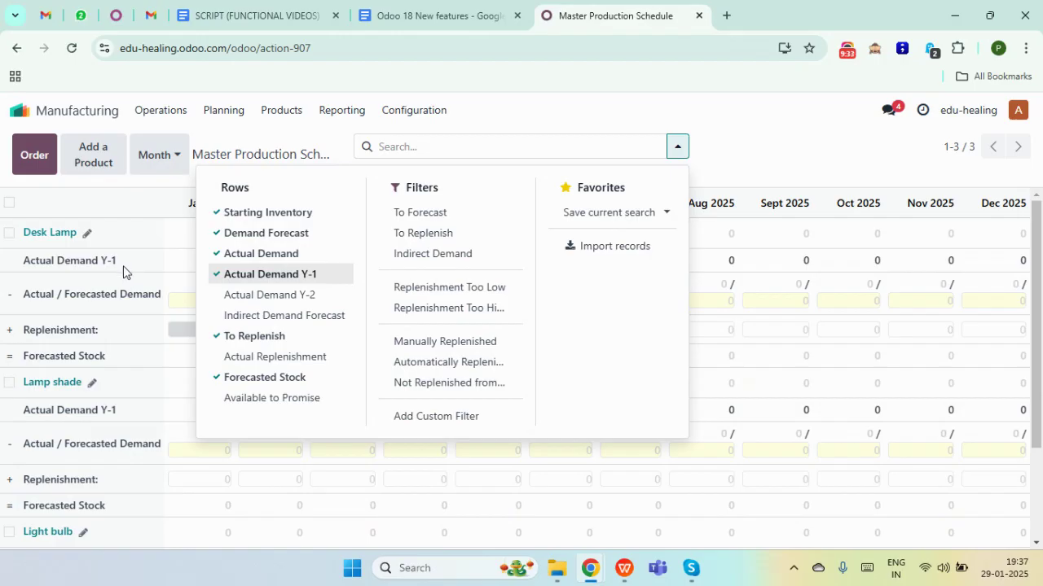
{"action": "left_click", "coordinate": [265, 357]}
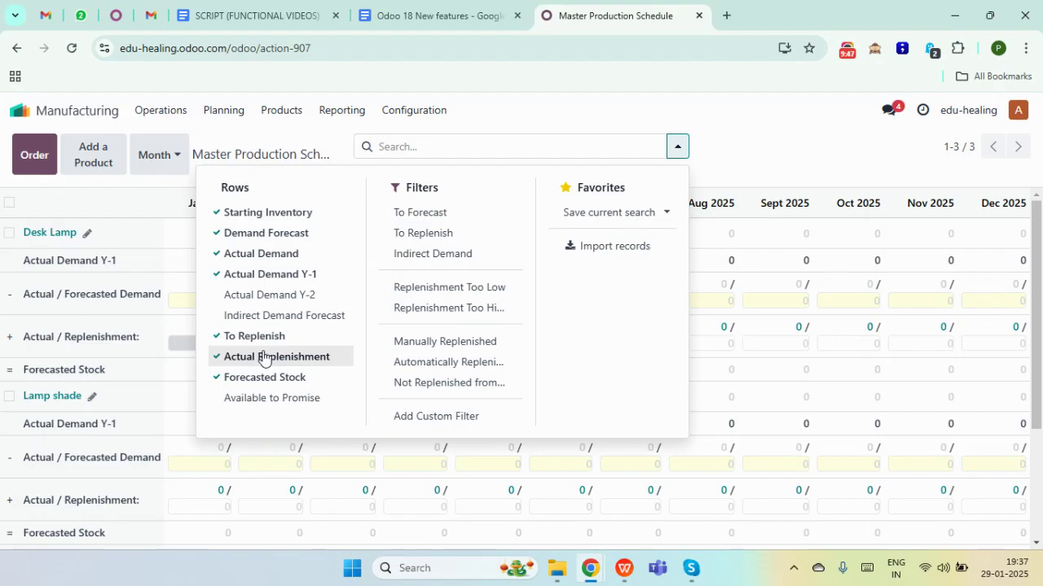
{"action": "left_click", "coordinate": [283, 399]}
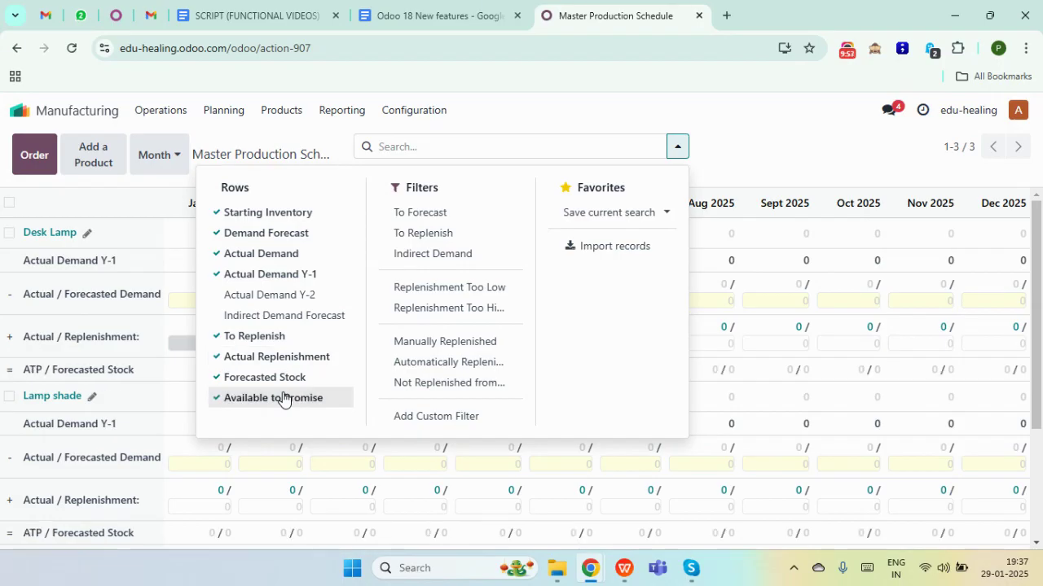
{"action": "left_click", "coordinate": [130, 231]}
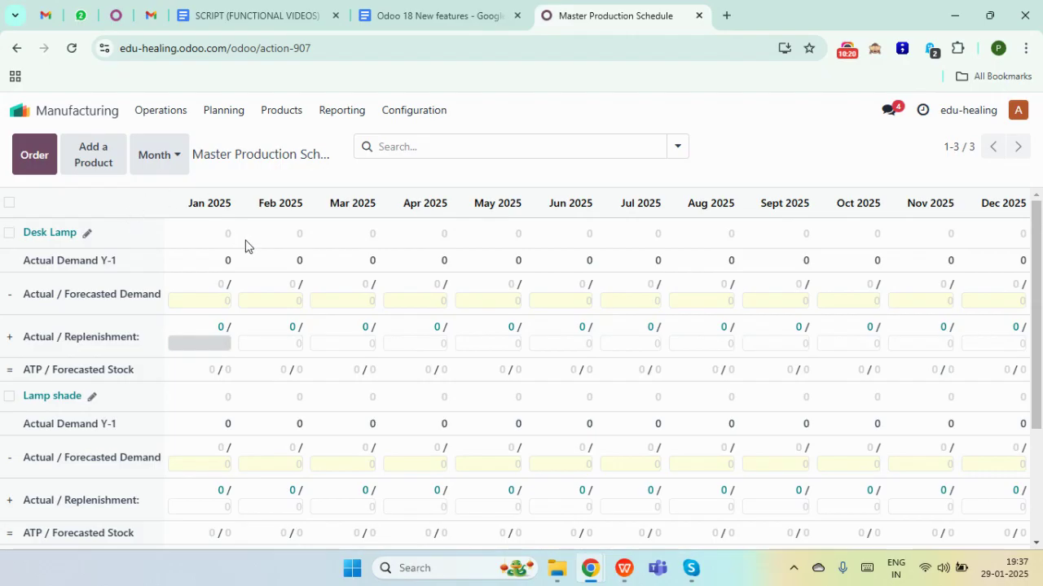
Step: Set Desk Lamp's January 2025 forecast to 1,000
{"action": "left_click", "coordinate": [226, 300]}
{"action": "type", "text": "1000"}
{"action": "key", "text": "Tab"}
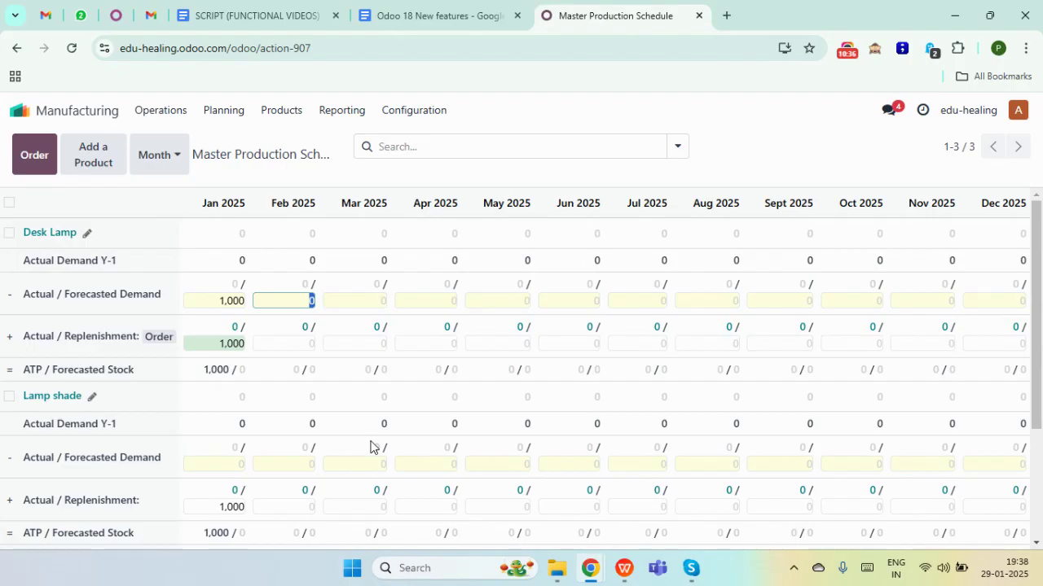
{"action": "scroll", "coordinate": [211, 494], "scroll_direction": "down", "scroll_amount": 3}
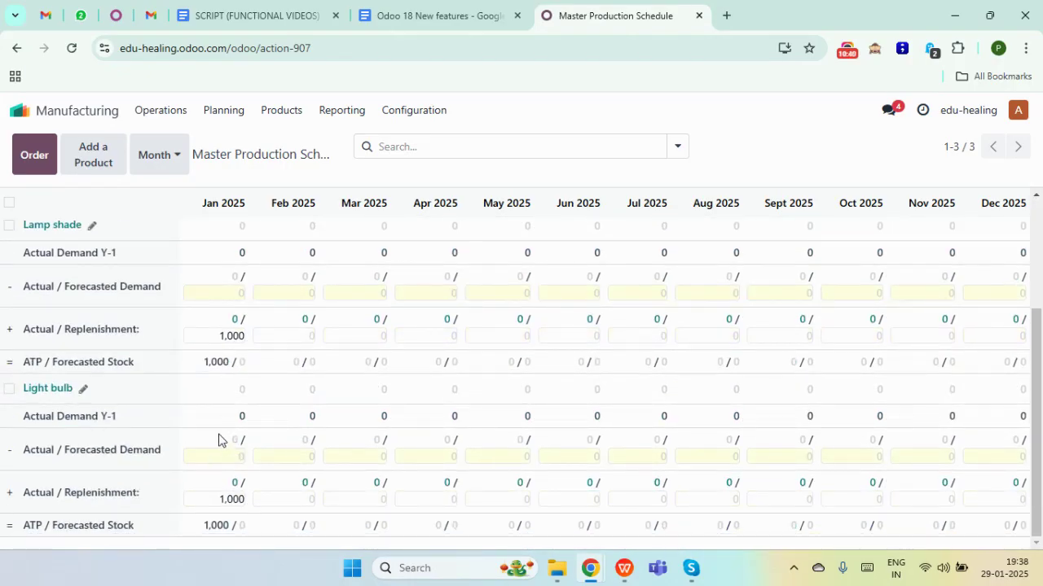
{"action": "scroll", "coordinate": [218, 441], "scroll_direction": "up", "scroll_amount": 3}
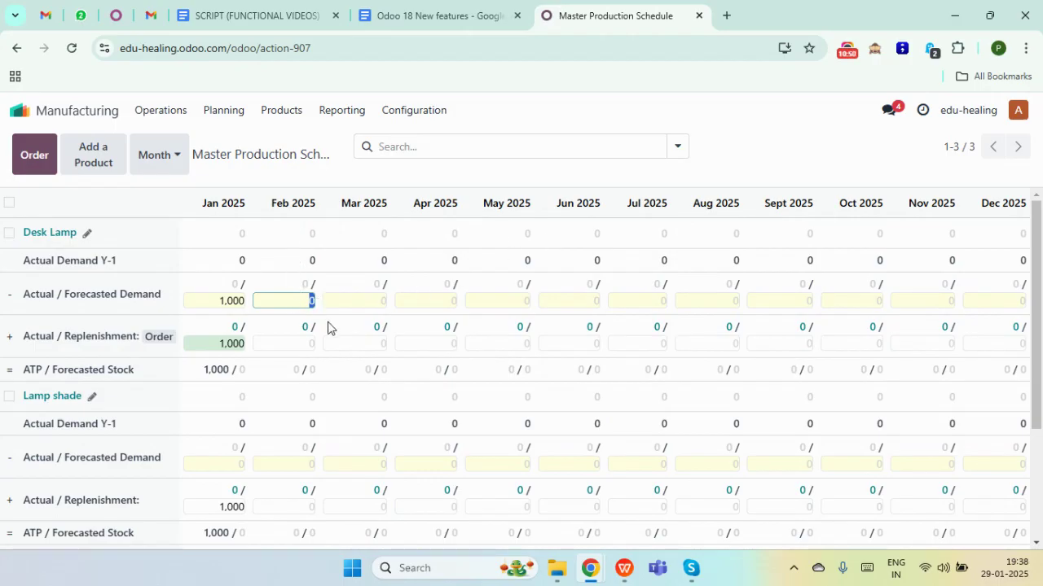
Step: Forecast 900 for February and March, order the replenishment, and open January's replenishment documents
{"action": "type", "text": "800"}
{"action": "left_click", "coordinate": [380, 301]}
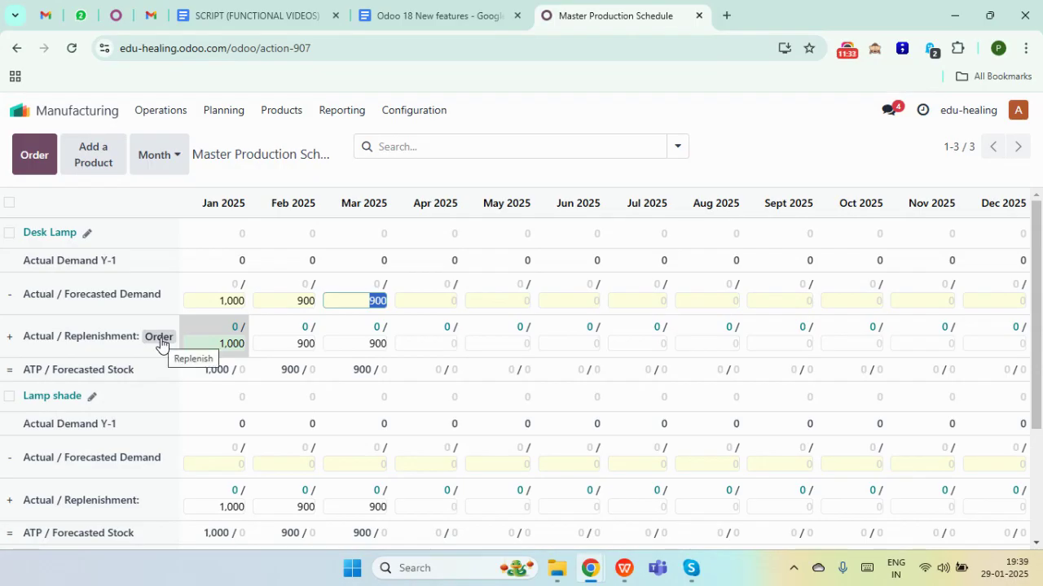
{"action": "left_click", "coordinate": [160, 339]}
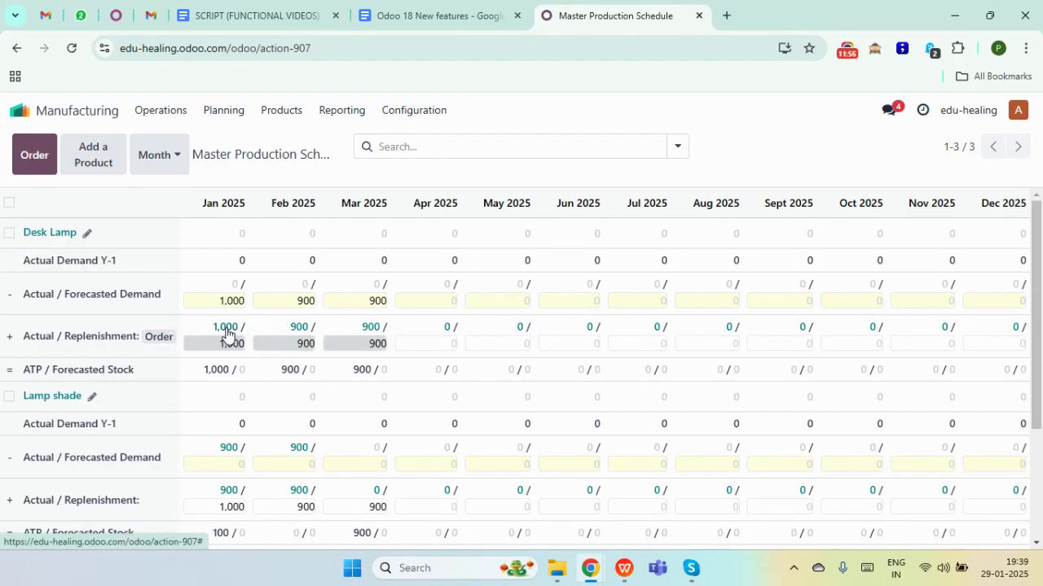
{"action": "left_click", "coordinate": [226, 327]}
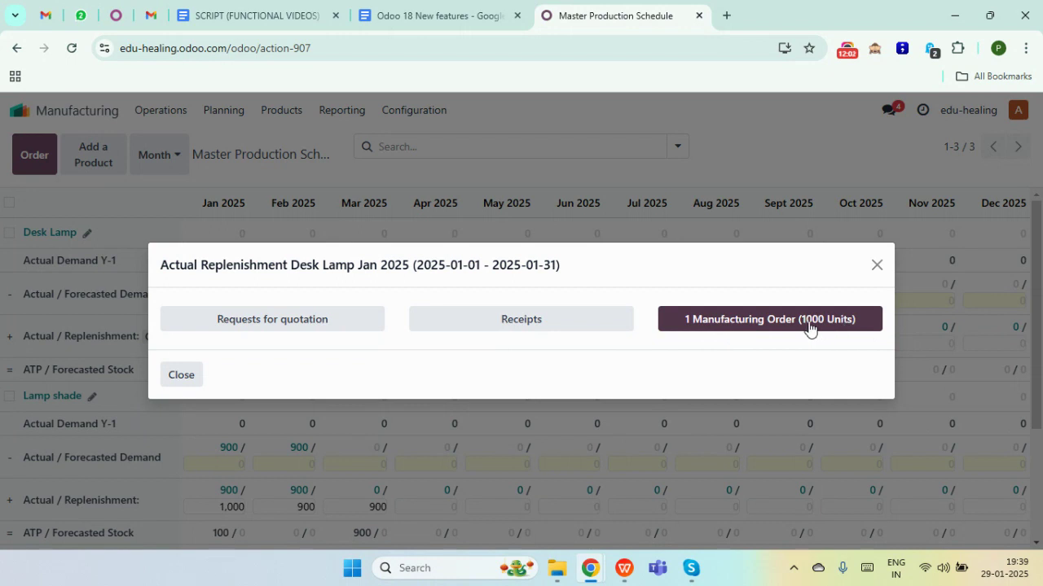
Step: Open manufacturing order WH/MO/00004 from January's list, then its linked RFQ P00002
{"action": "left_click", "coordinate": [742, 327]}
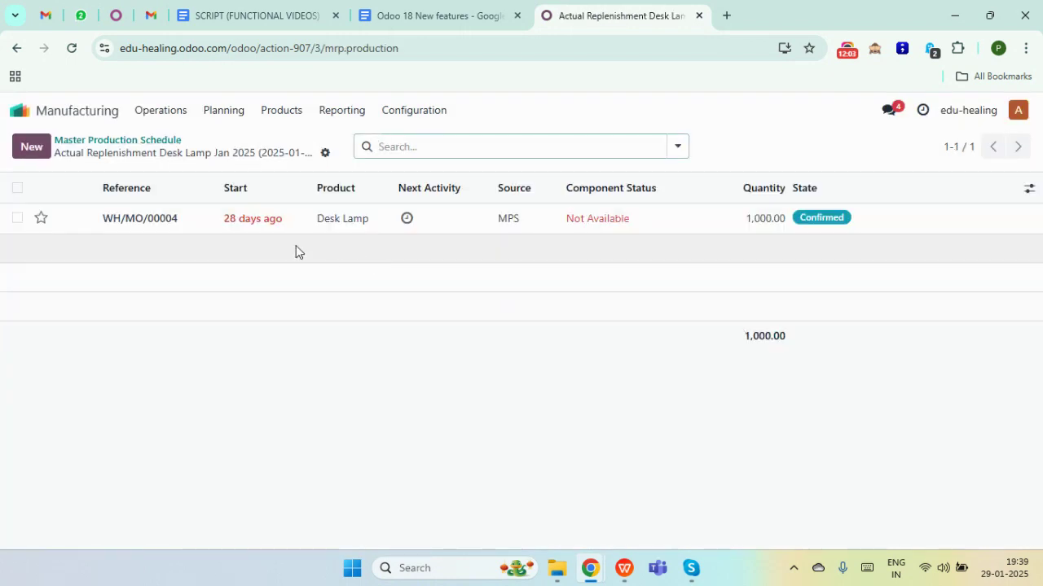
{"action": "left_click", "coordinate": [196, 221]}
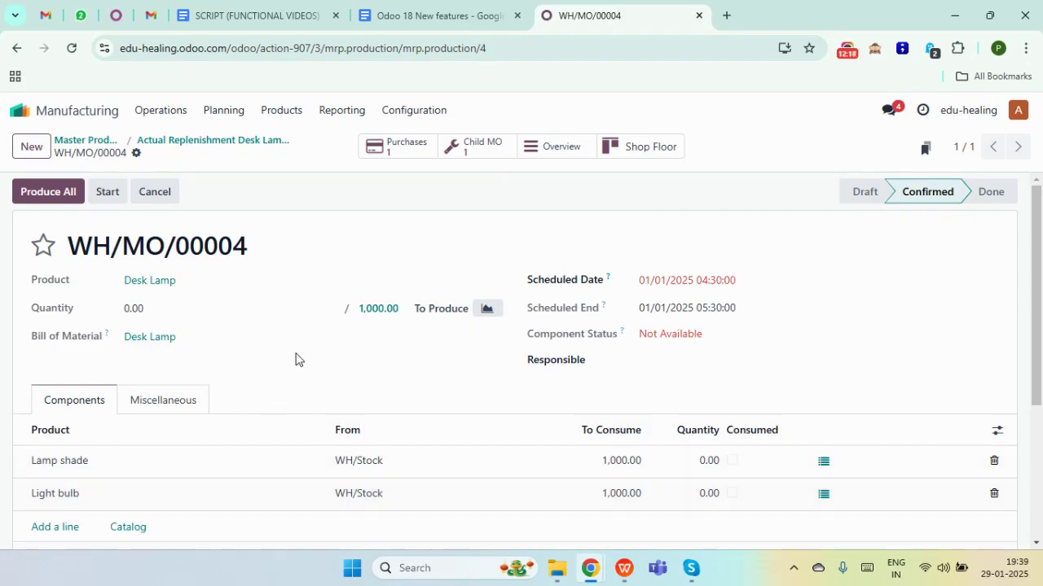
{"action": "left_click", "coordinate": [397, 148]}
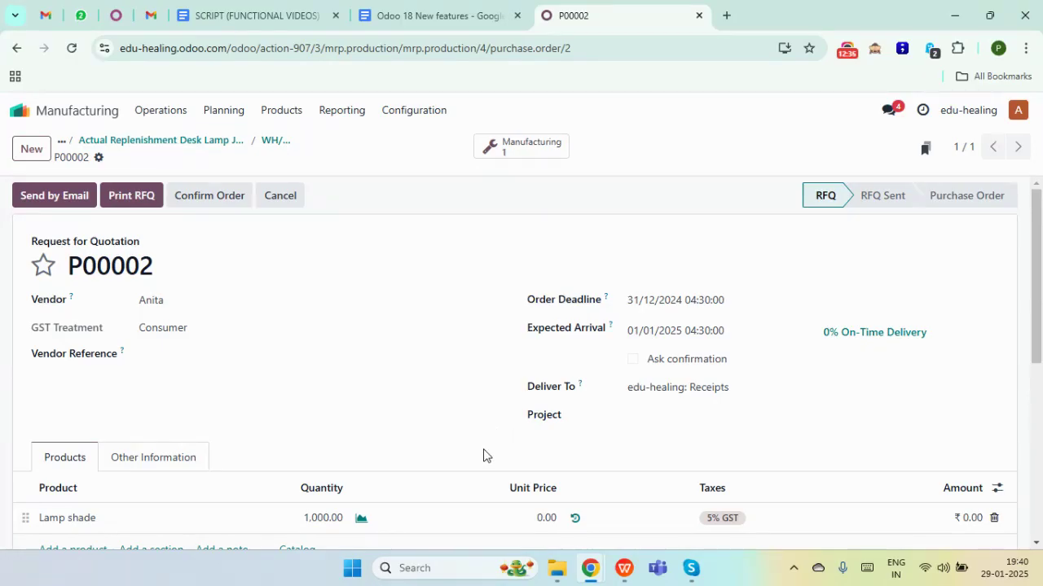
Step: Set the Lamp shade unit price to 200 and confirm purchase order P00002
{"action": "left_click", "coordinate": [543, 518]}
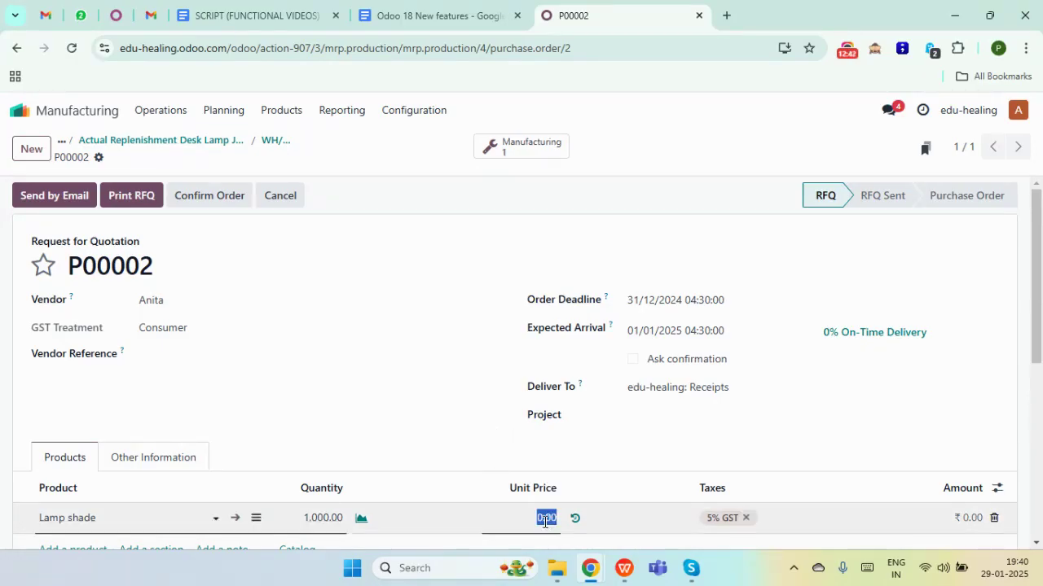
{"action": "type", "text": "2"}
{"action": "left_click", "coordinate": [204, 196]}
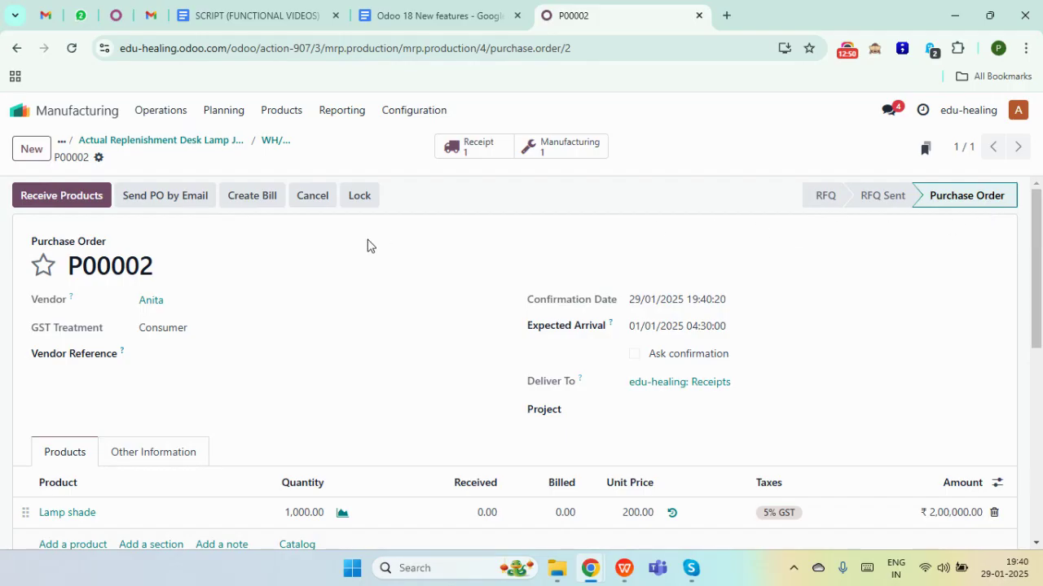
Step: Receive and validate the 1,000 lamp shades, then return to manufacturing order WH/MO/00004
{"action": "left_click", "coordinate": [55, 200]}
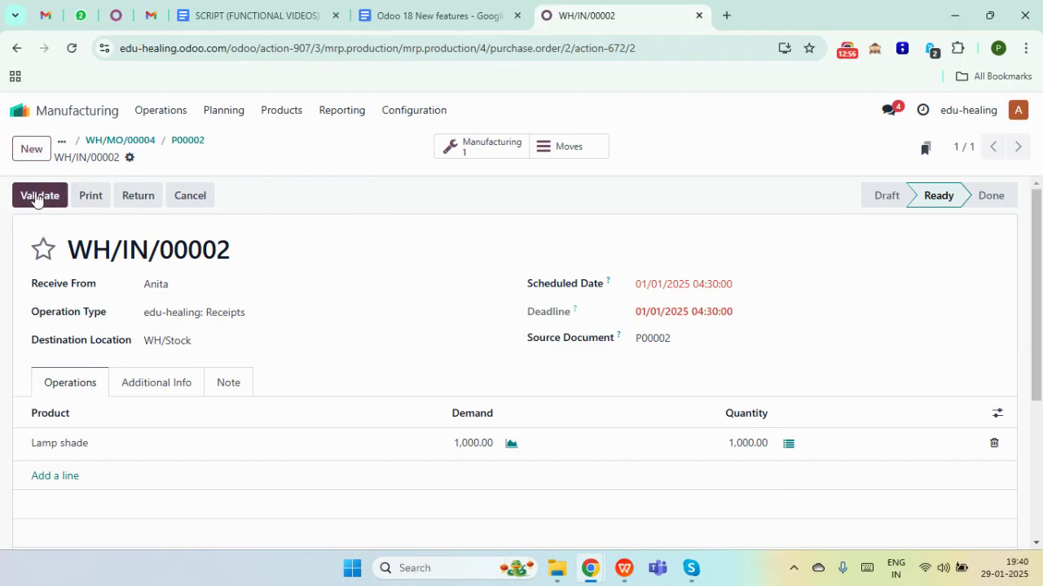
{"action": "left_click", "coordinate": [36, 197]}
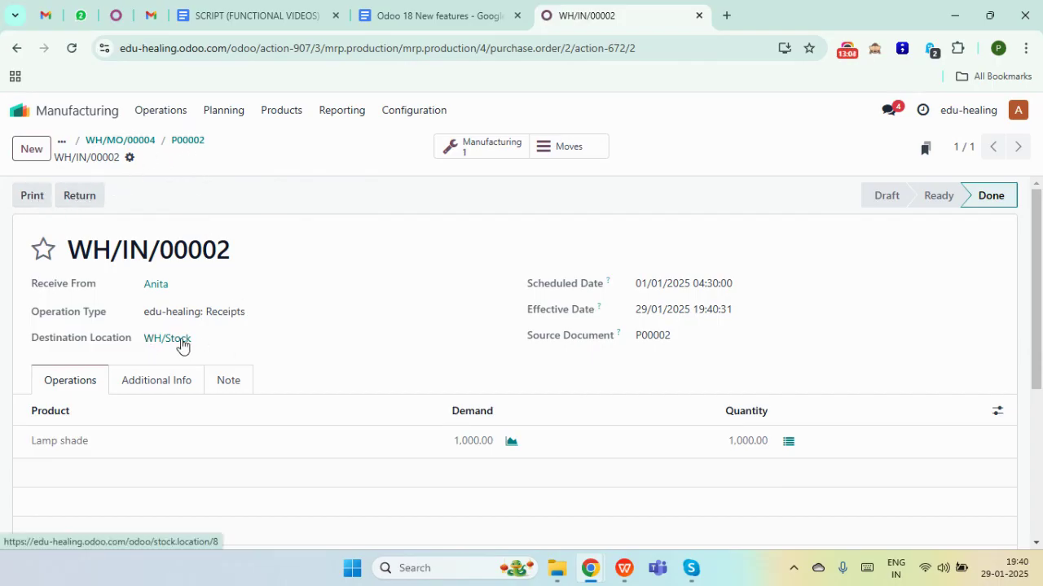
{"action": "left_click", "coordinate": [187, 141]}
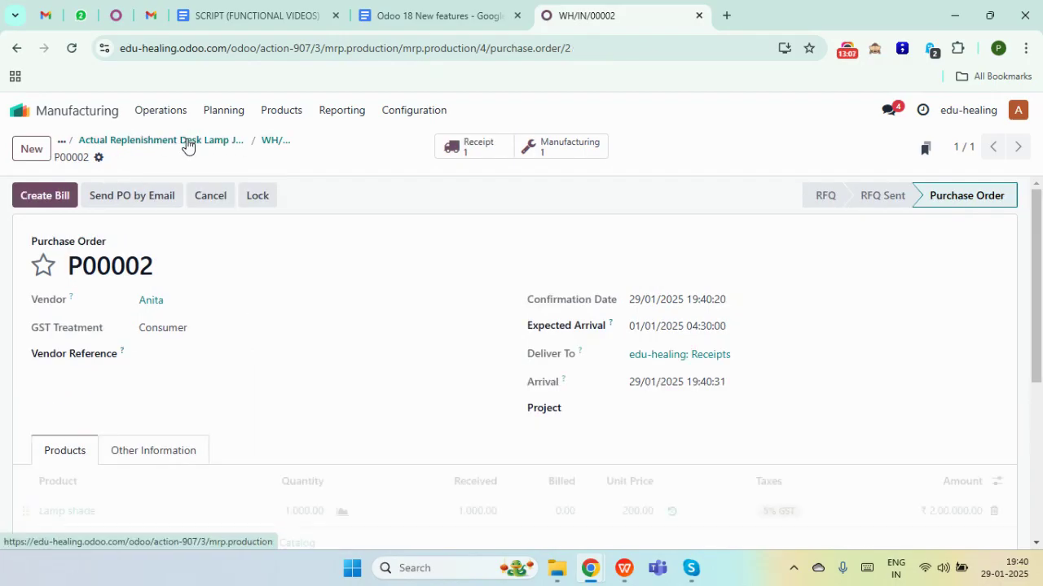
{"action": "left_click", "coordinate": [577, 150]}
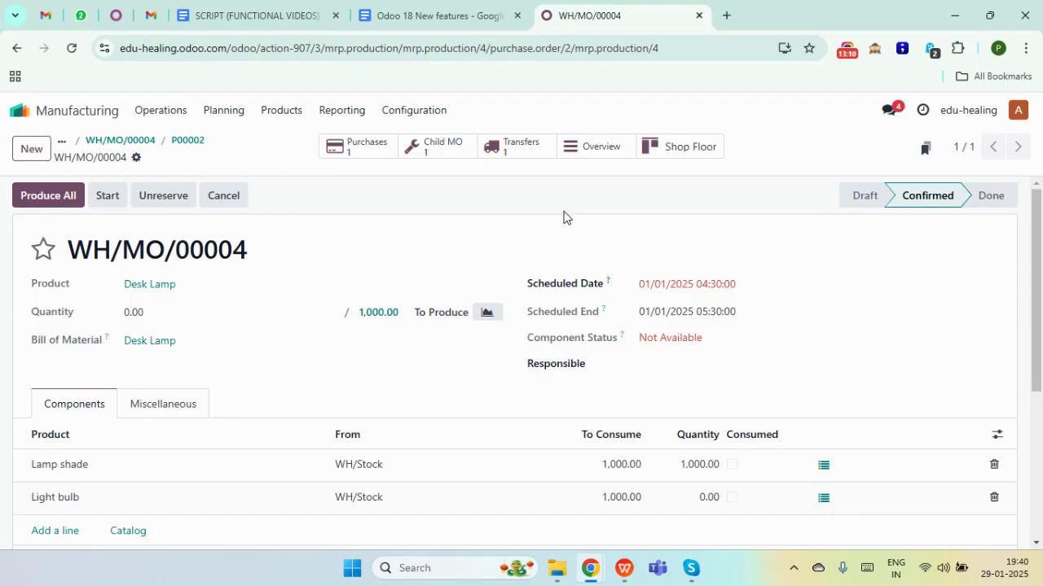
Step: Confirm child order WH/MO/00005 and produce all 1,000 light bulbs, then return to WH/MO/00004
{"action": "left_click", "coordinate": [436, 157]}
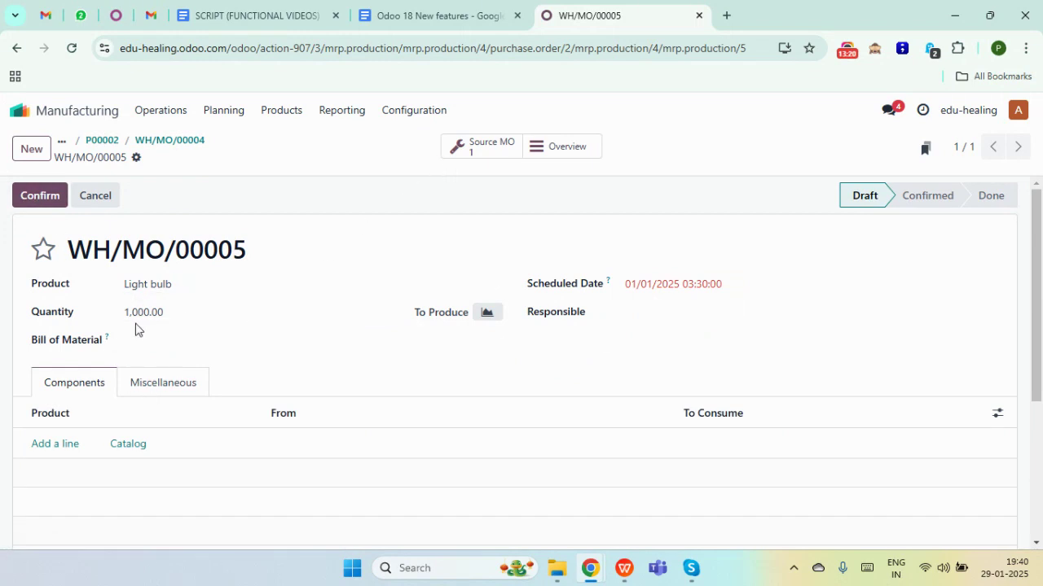
{"action": "left_click", "coordinate": [38, 197]}
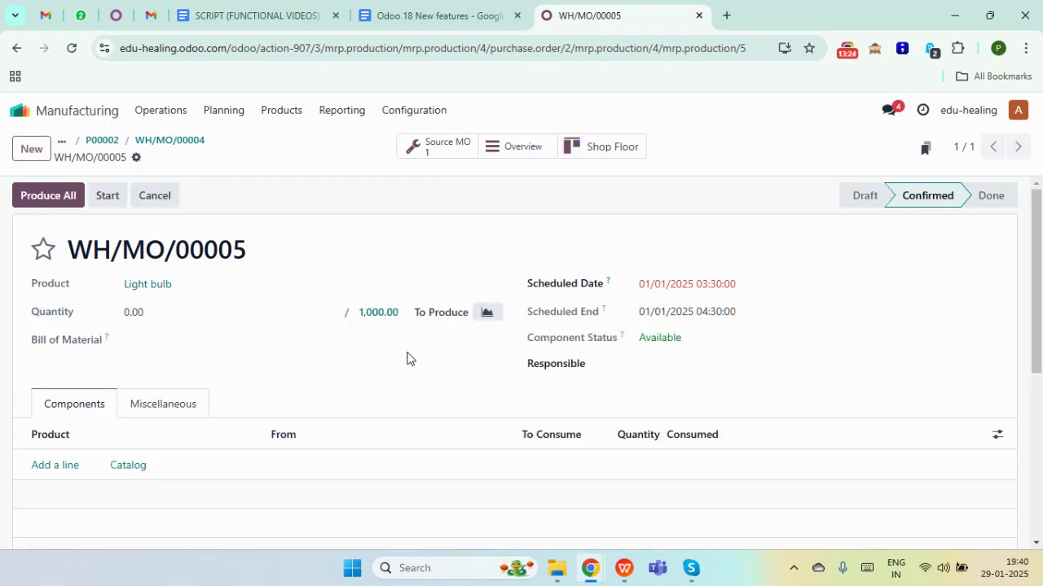
{"action": "left_click", "coordinate": [32, 200]}
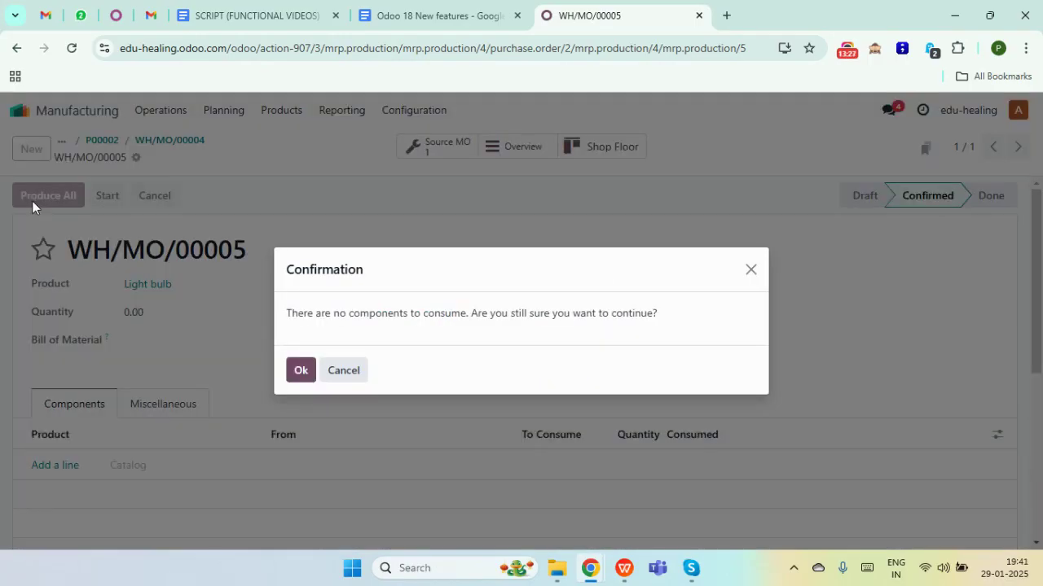
{"action": "left_click", "coordinate": [299, 371]}
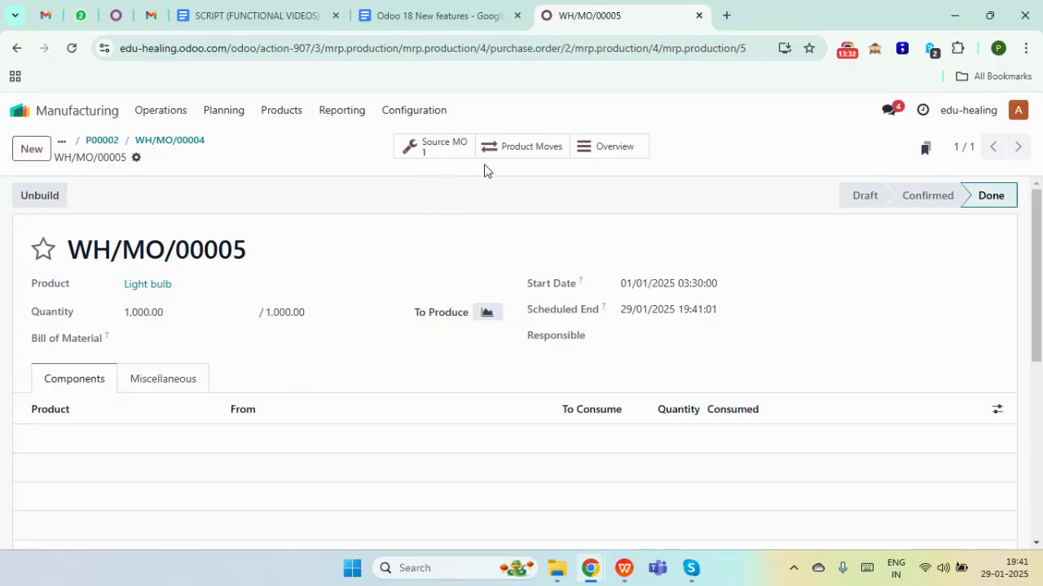
{"action": "left_click", "coordinate": [444, 148]}
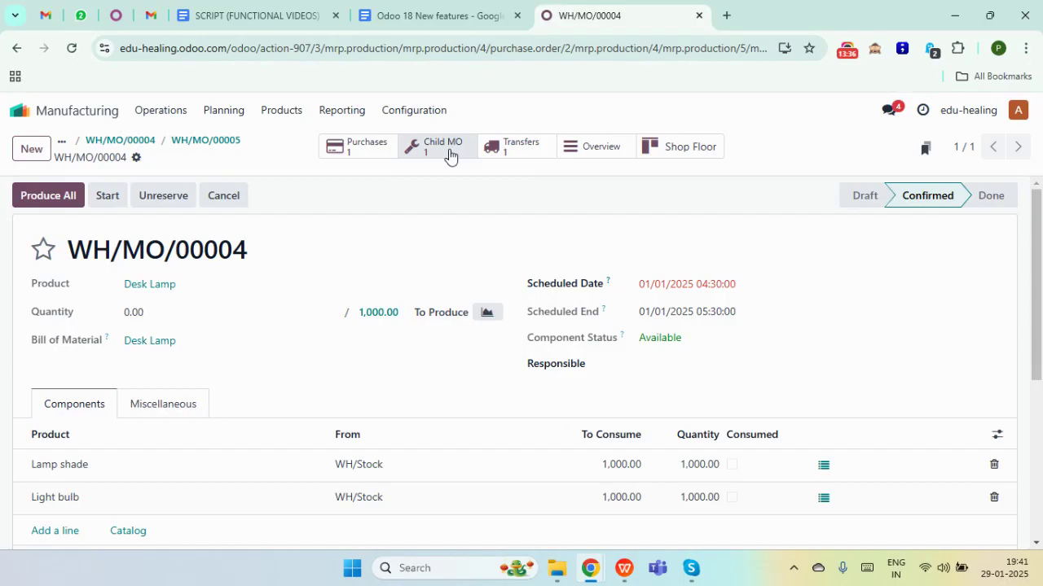
Step: Review the receipt transfer, then produce all 1,000 Desk Lamps on WH/MO/00004
{"action": "left_click", "coordinate": [515, 150]}
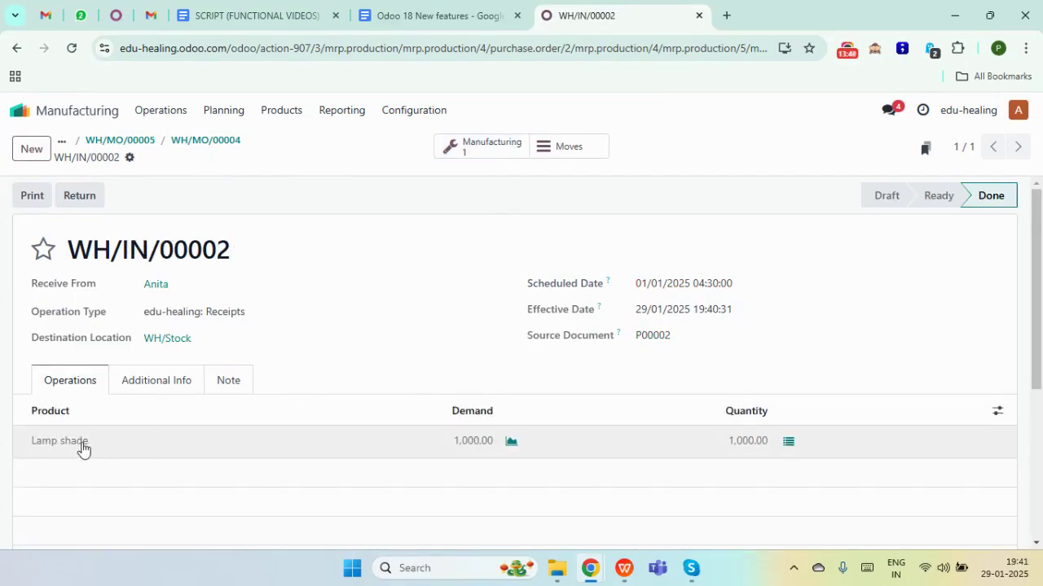
{"action": "left_click", "coordinate": [226, 148]}
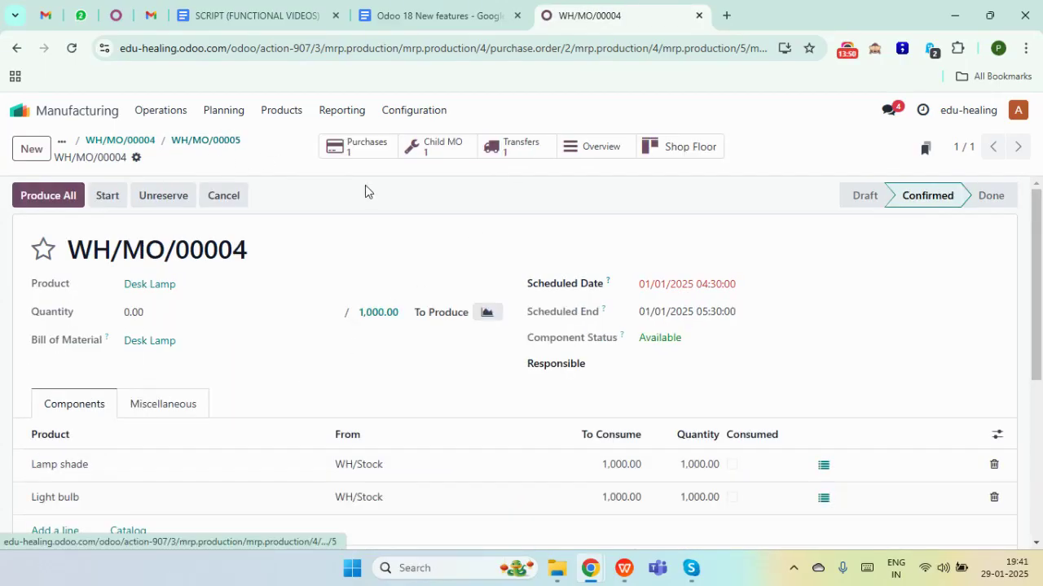
{"action": "left_click", "coordinate": [49, 195]}
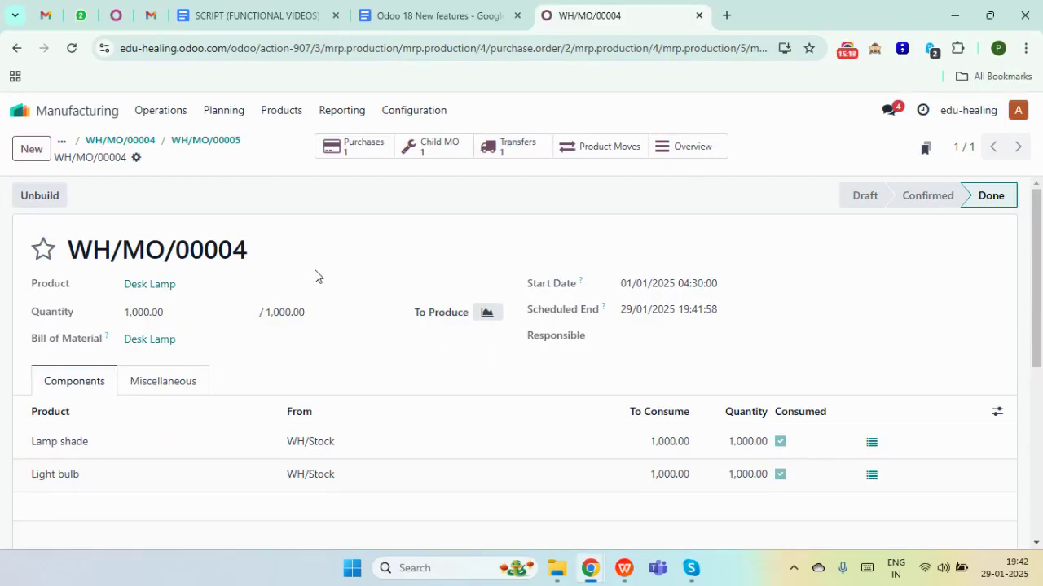
Step: In the MO Overview, expand the Lamp shade (P00002) and Light bulb (WH/MO/00005) sources
{"action": "left_click", "coordinate": [699, 152]}
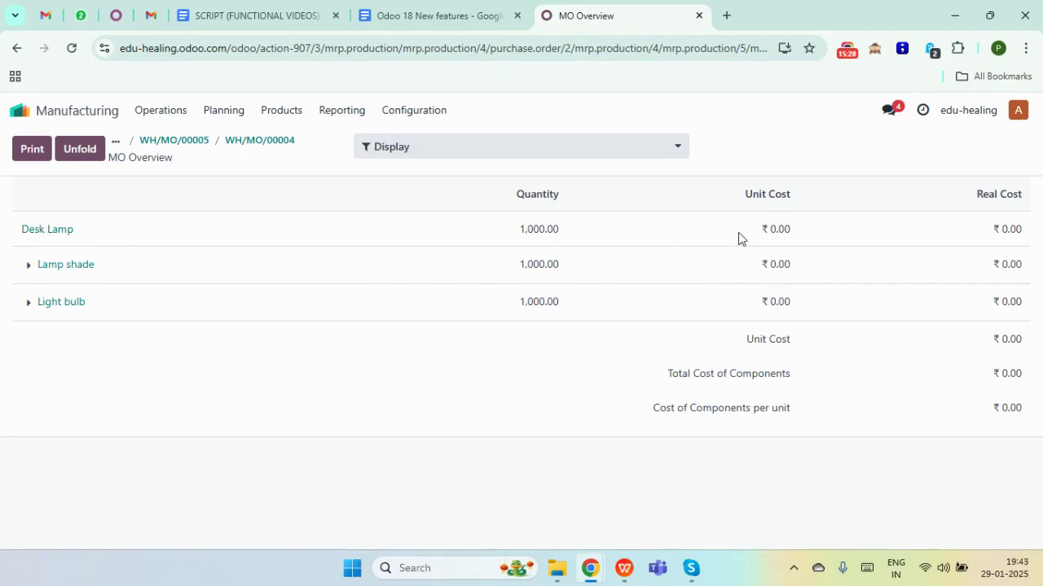
{"action": "left_click", "coordinate": [27, 265]}
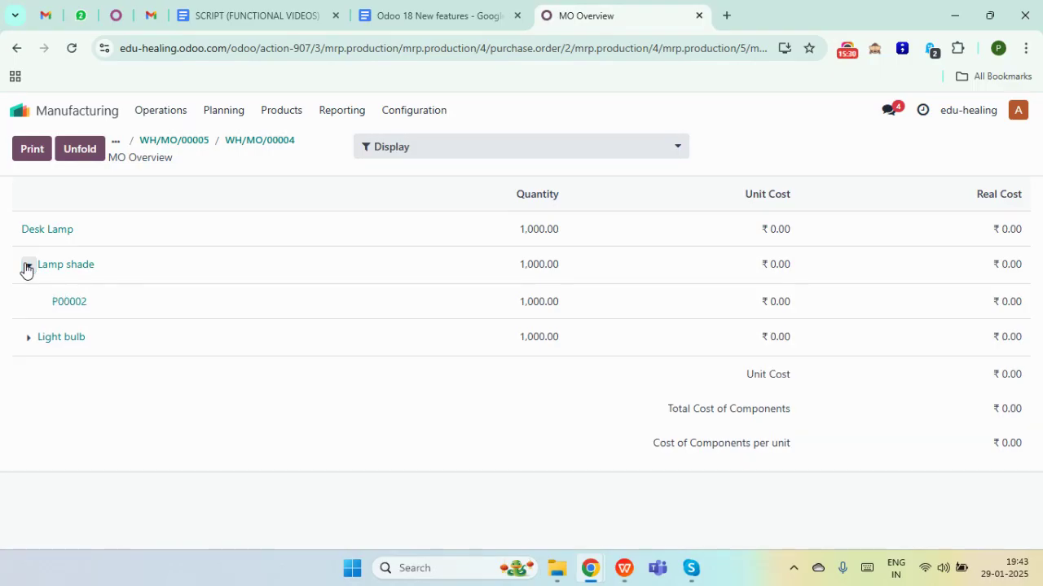
{"action": "left_click", "coordinate": [29, 339]}
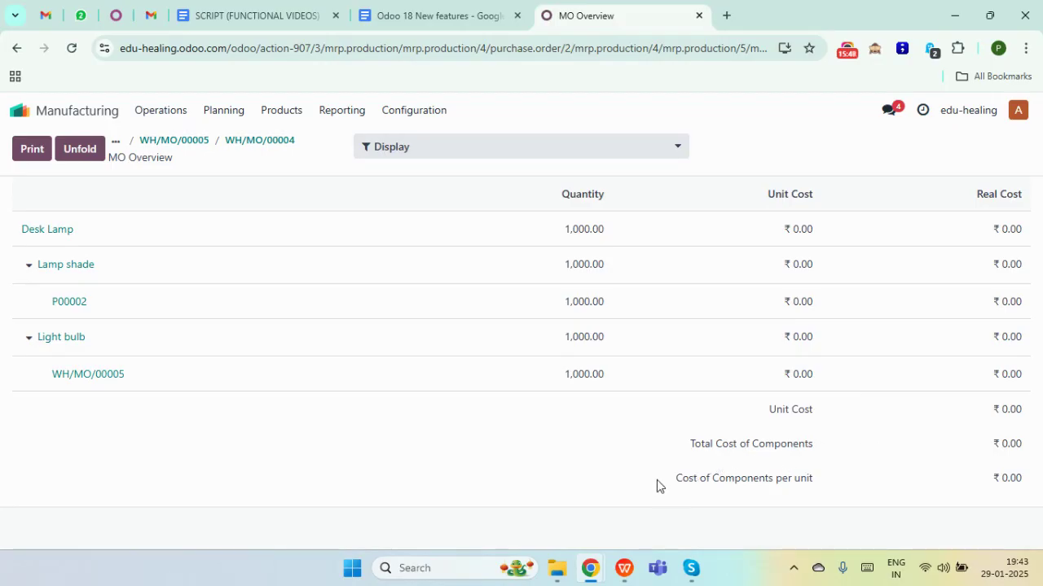
{"action": "left_click", "coordinate": [243, 144]}
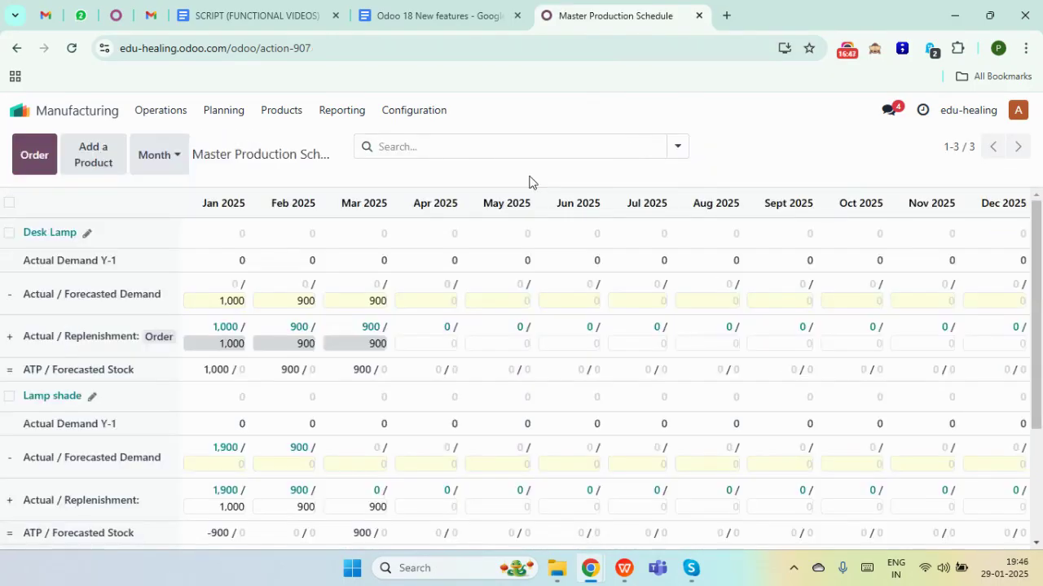